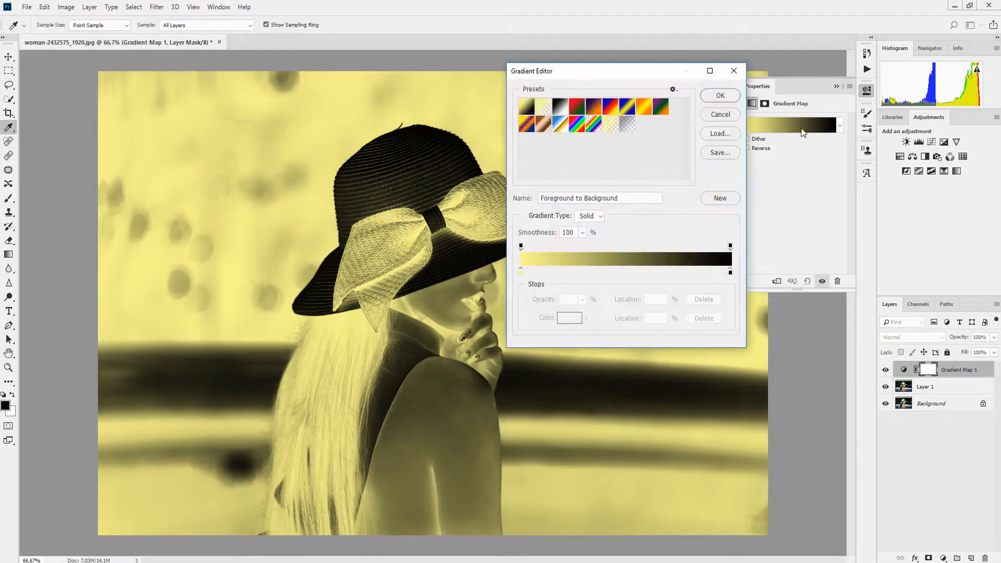
Step: Set the Gradient Map 1 adjustment to a black-to-white gradient
{"action": "left_click", "coordinate": [720, 95]}
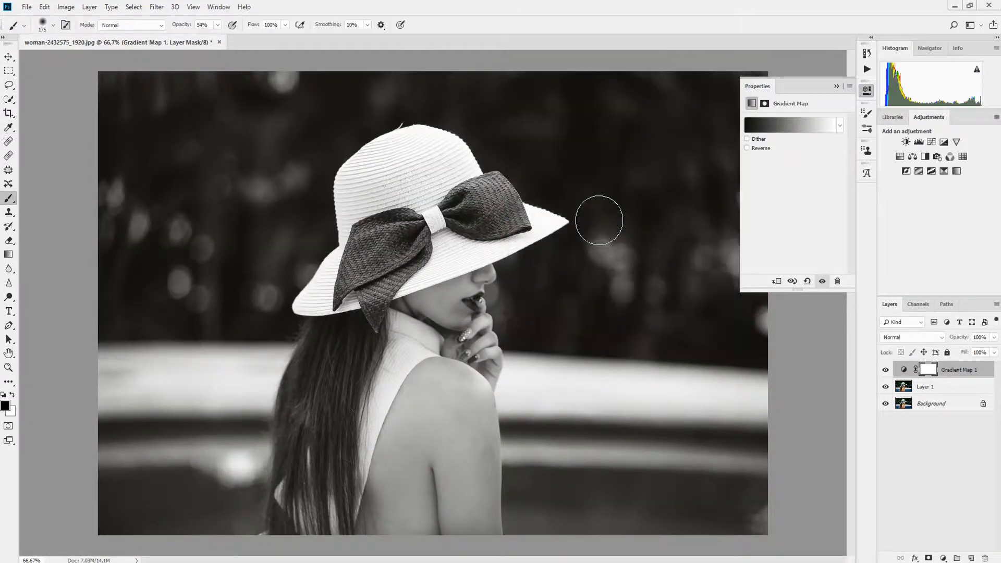
Step: Duplicate Layer 1, set the copy's blend mode to Overlay and compare the image with and without it
{"action": "left_click", "coordinate": [937, 390]}
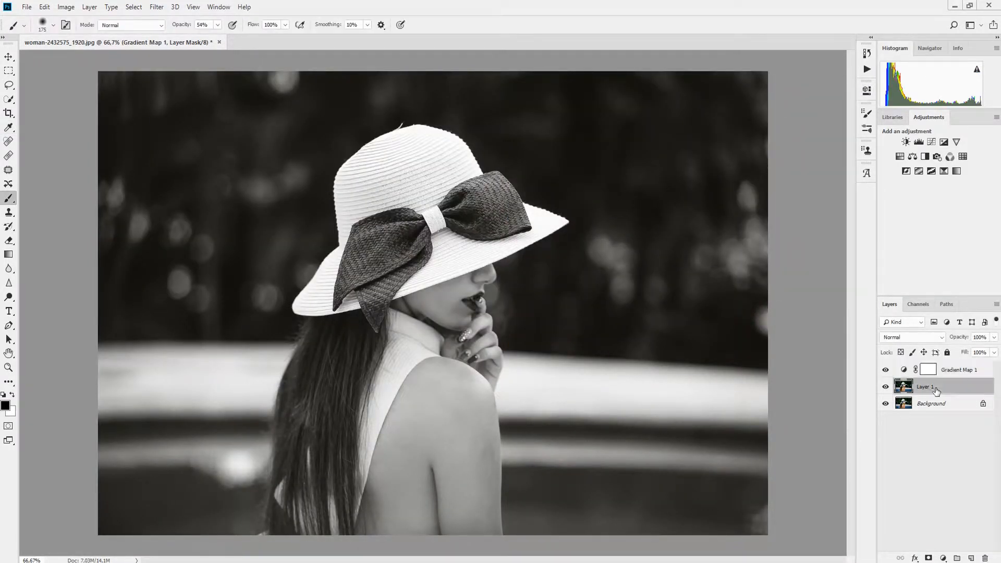
{"action": "key", "text": "ctrl+j"}
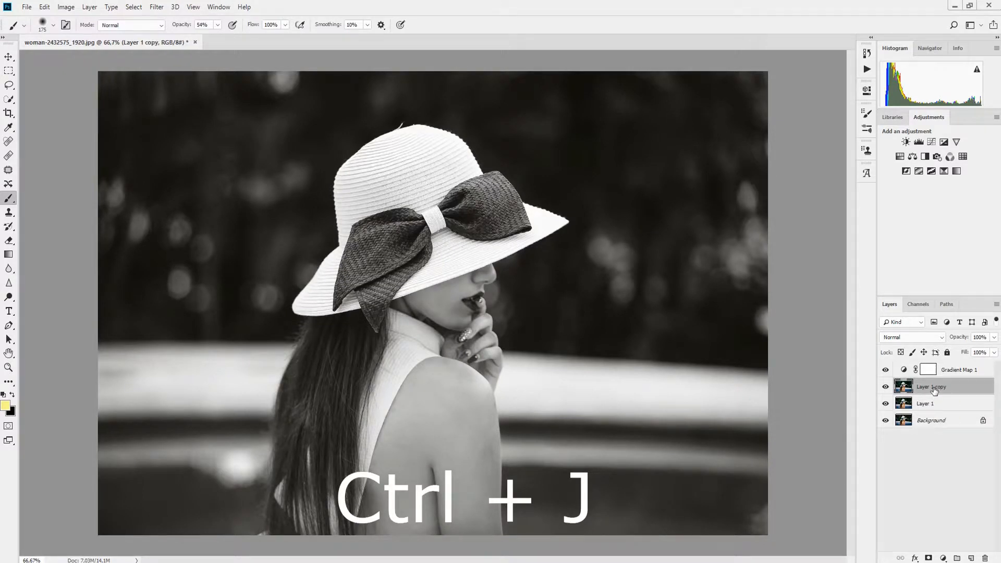
{"action": "left_click", "coordinate": [909, 204]}
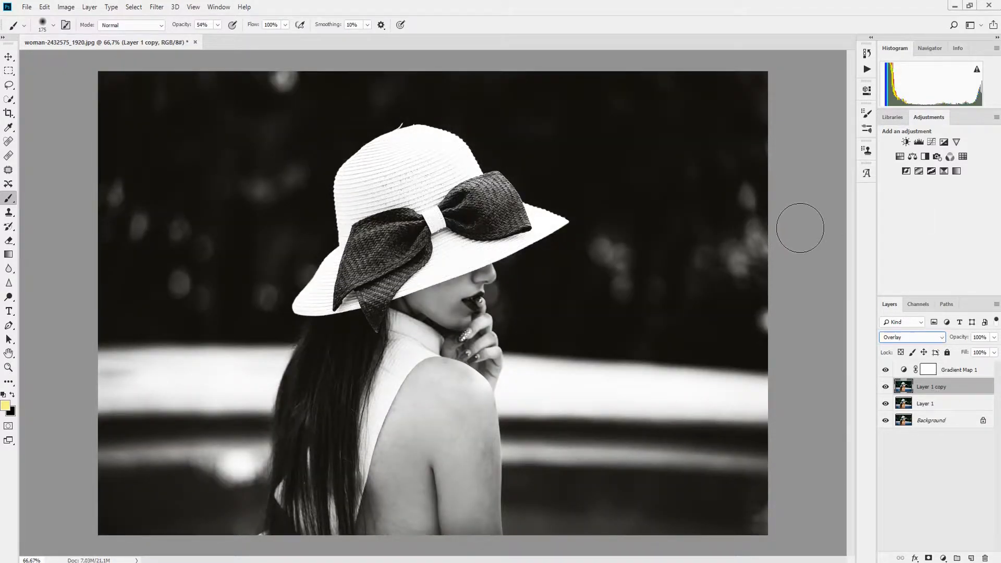
{"action": "left_click", "coordinate": [886, 387]}
{"action": "left_click", "coordinate": [886, 386]}
{"action": "left_click", "coordinate": [886, 387]}
{"action": "left_click", "coordinate": [886, 387]}
Step: Brighten the woman's cheek and nose on Layer 1 copy with the Dodge tool, using a 50 px brush on midtones at 19% exposure
{"action": "left_click", "coordinate": [9, 297]}
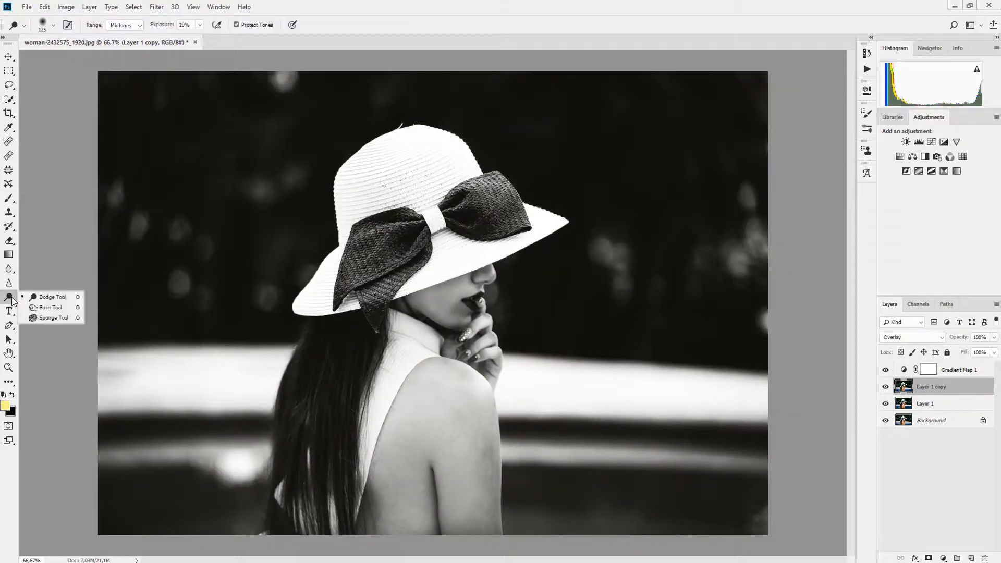
{"action": "left_click", "coordinate": [43, 296]}
{"action": "mouse_move", "coordinate": [458, 389]}
{"action": "left_mouse_down"}
{"action": "mouse_move", "coordinate": [456, 489]}
{"action": "mouse_move", "coordinate": [470, 498]}
{"action": "mouse_move", "coordinate": [471, 525]}
{"action": "mouse_move", "coordinate": [453, 382]}
{"action": "mouse_move", "coordinate": [415, 423]}
{"action": "mouse_move", "coordinate": [399, 476]}
{"action": "mouse_move", "coordinate": [406, 453]}
{"action": "mouse_move", "coordinate": [407, 532]}
{"action": "mouse_move", "coordinate": [431, 392]}
{"action": "mouse_move", "coordinate": [517, 440]}
{"action": "left_mouse_up"}
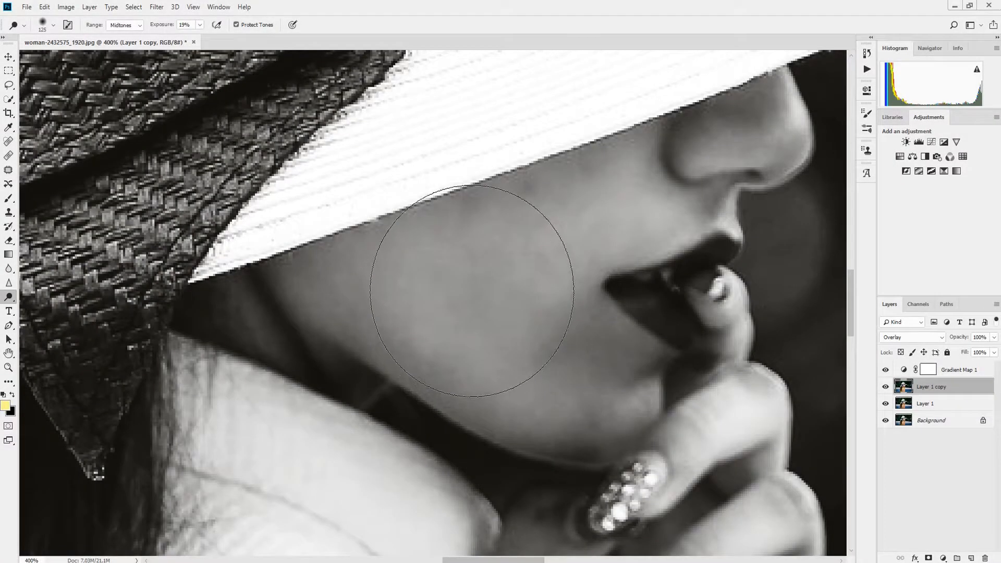
{"action": "key", "text": "bracketleft"}
{"action": "key", "text": "bracketleft"}
{"action": "key", "text": "bracketleft"}
{"action": "key", "text": "bracketleft"}
{"action": "left_click_drag", "start_coordinate": [439, 280], "coordinate": [548, 228]}
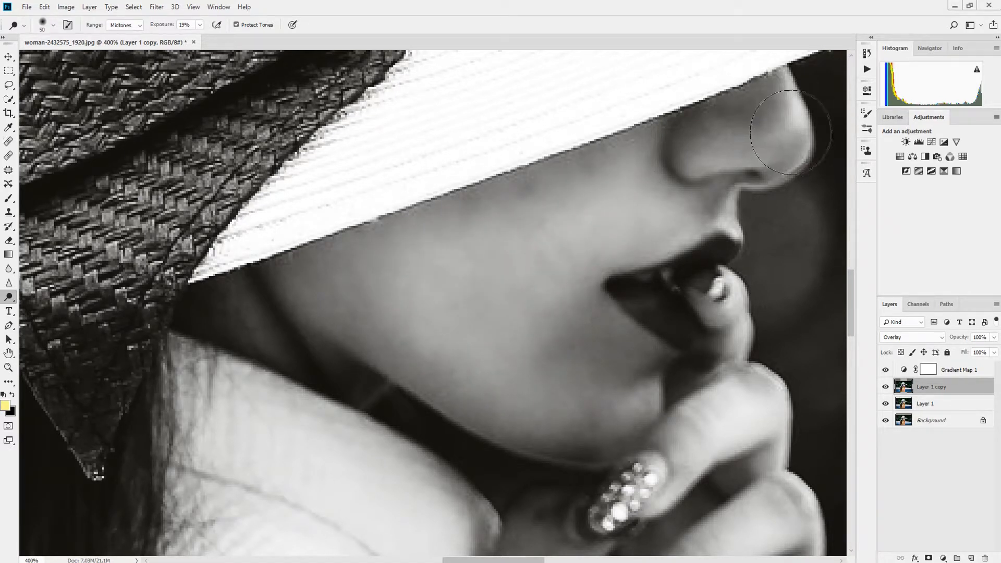
{"action": "mouse_move", "coordinate": [645, 208]}
{"action": "left_mouse_down"}
{"action": "mouse_move", "coordinate": [478, 297]}
{"action": "mouse_move", "coordinate": [492, 327]}
{"action": "left_mouse_up"}
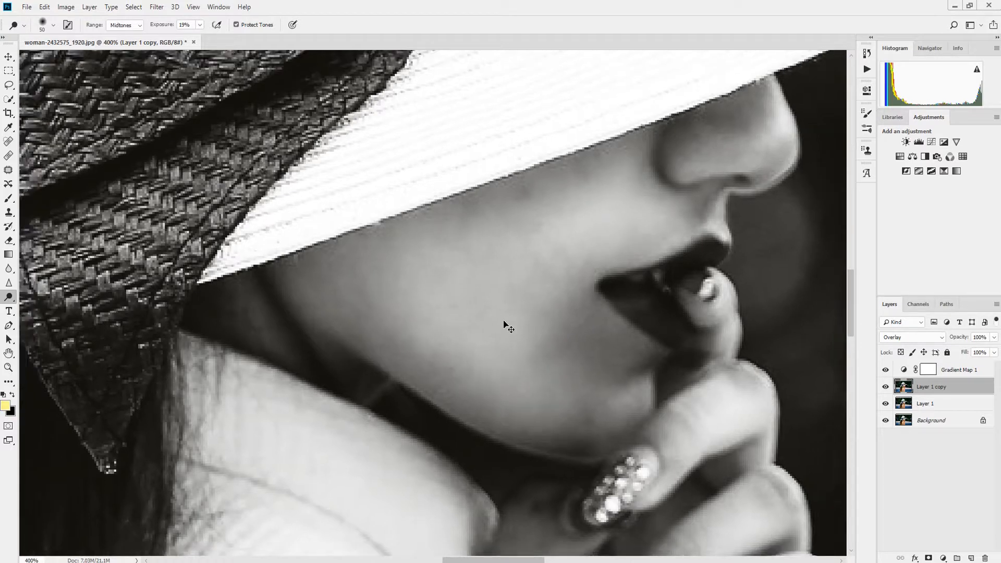
Step: Dodge the hair and the hat's bow with the brush enlarged to 70 px
{"action": "key", "text": "ctrl+minus"}
{"action": "key", "text": "ctrl+minus"}
{"action": "key", "text": "ctrl+minus"}
{"action": "key", "text": "ctrl+minus"}
{"action": "key", "text": "ctrl+minus"}
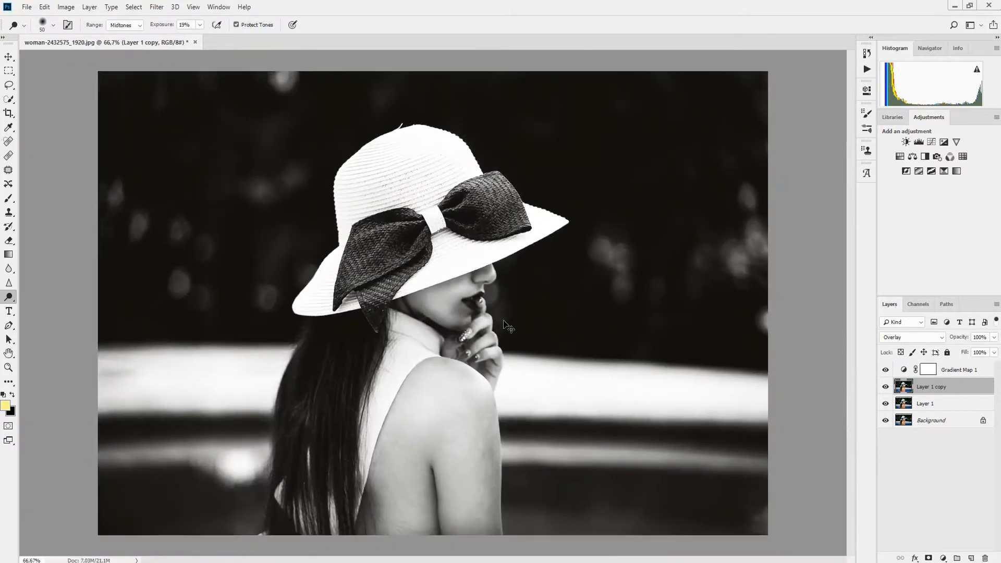
{"action": "scroll", "coordinate": [505, 324], "scroll_direction": "up", "scroll_amount": 2}
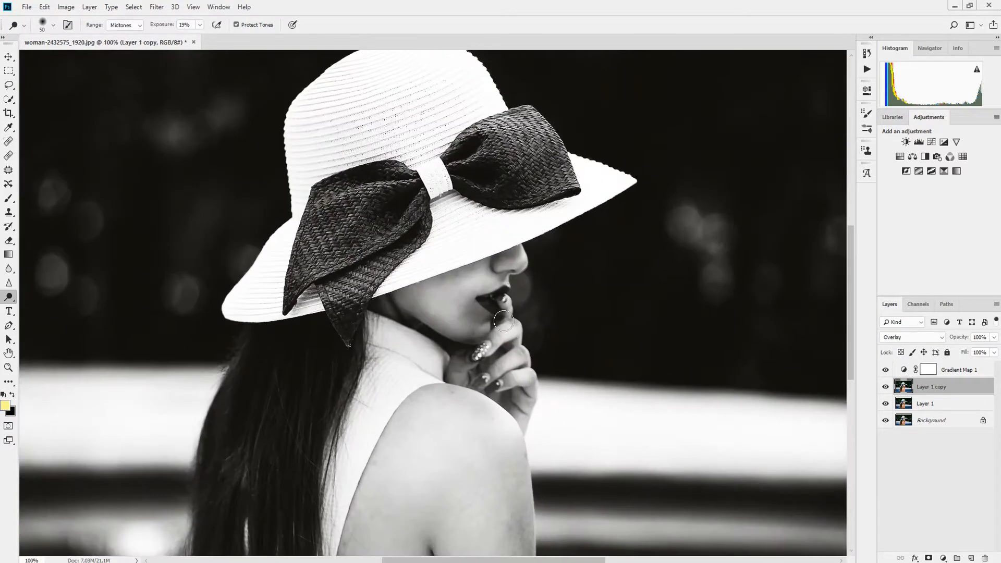
{"action": "left_click_drag", "start_coordinate": [349, 494], "coordinate": [518, 382]}
{"action": "key", "text": "bracketright"}
{"action": "key", "text": "bracketright"}
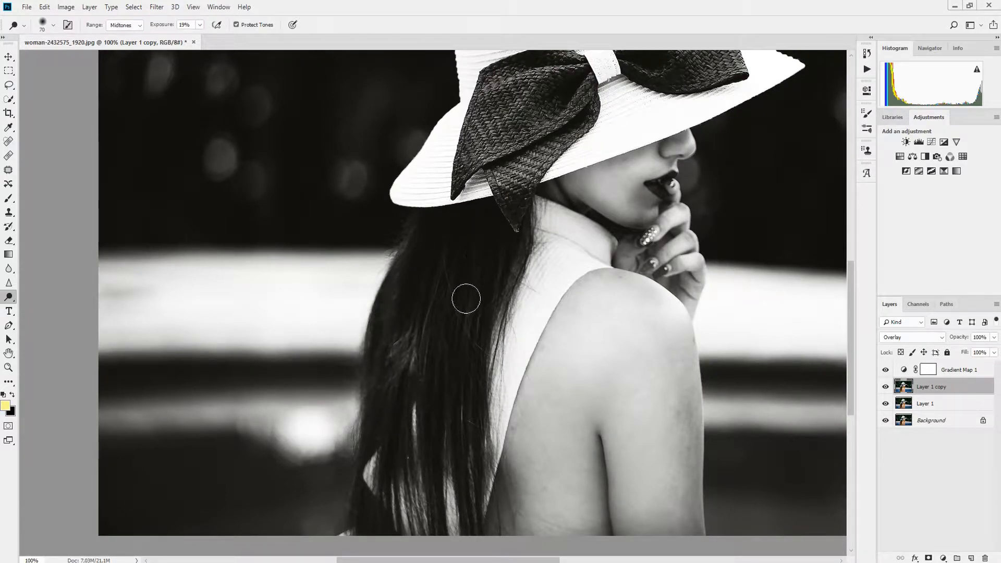
{"action": "left_click_drag", "start_coordinate": [520, 246], "coordinate": [402, 522]}
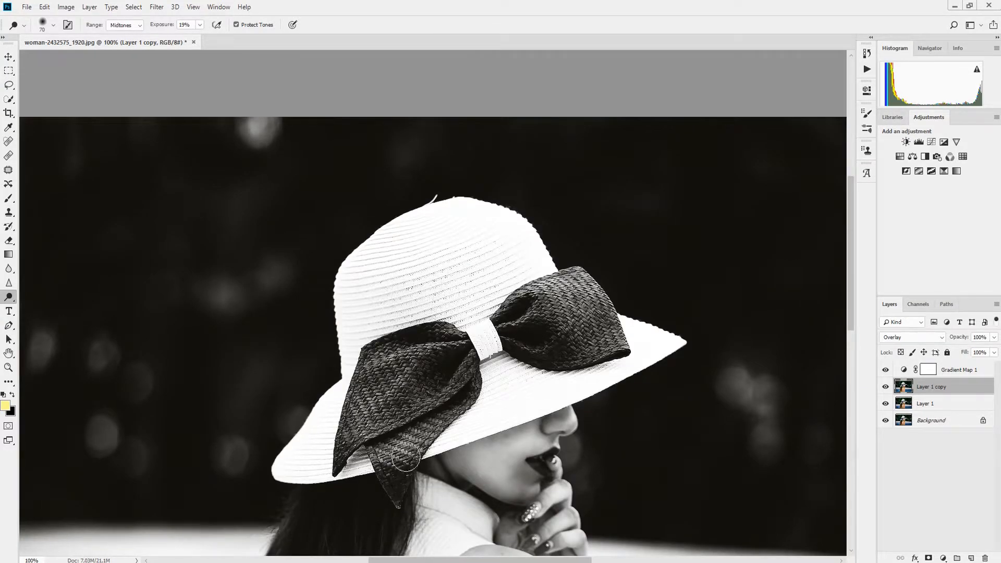
{"action": "key", "text": "ctrl+minus"}
{"action": "key", "text": "ctrl+minus"}
{"action": "key", "text": "ctrl+minus"}
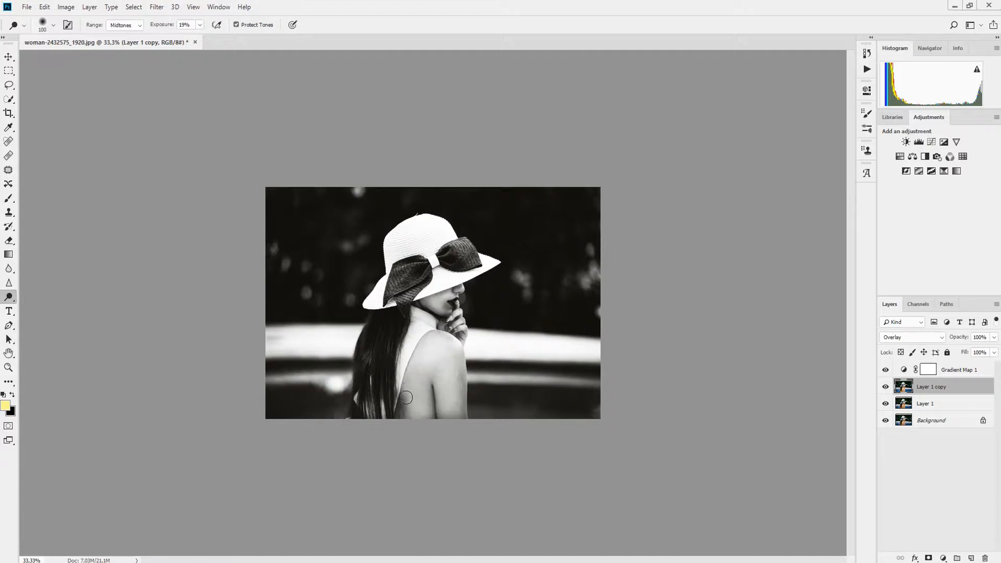
Step: Stamp the image, with Gradient Map 1 temporarily hidden, into a new Soft Light layer above Layer 1 copy and compare its effect
{"action": "left_click", "coordinate": [885, 370]}
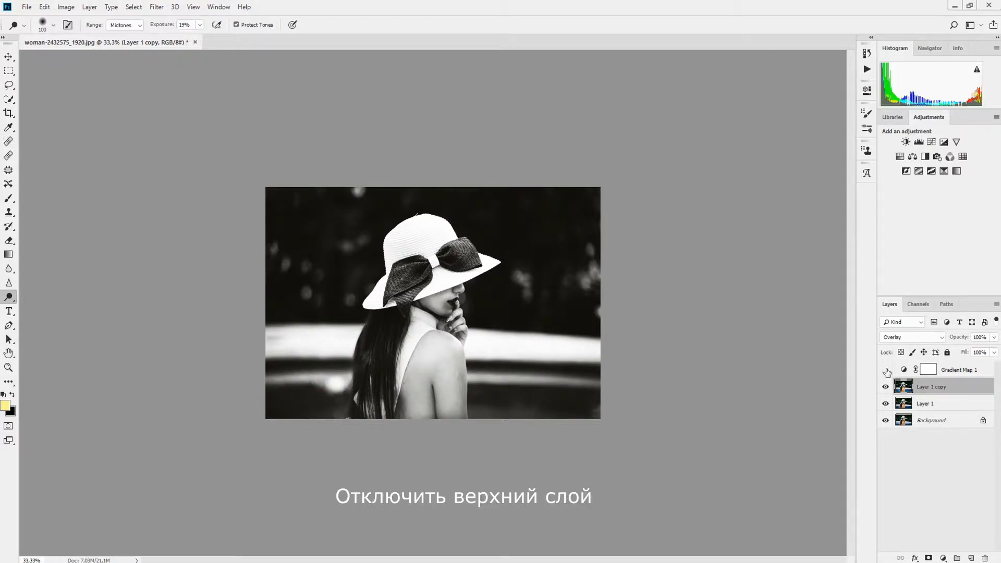
{"action": "left_click", "coordinate": [934, 404], "text": "shift"}
{"action": "key", "text": "ctrl+shift+alt+e"}
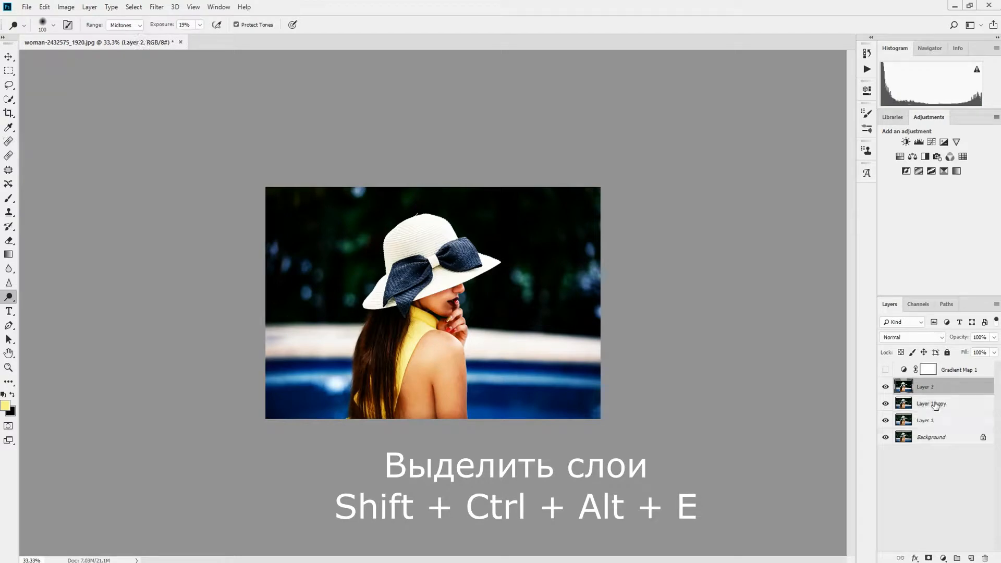
{"action": "left_click", "coordinate": [929, 338]}
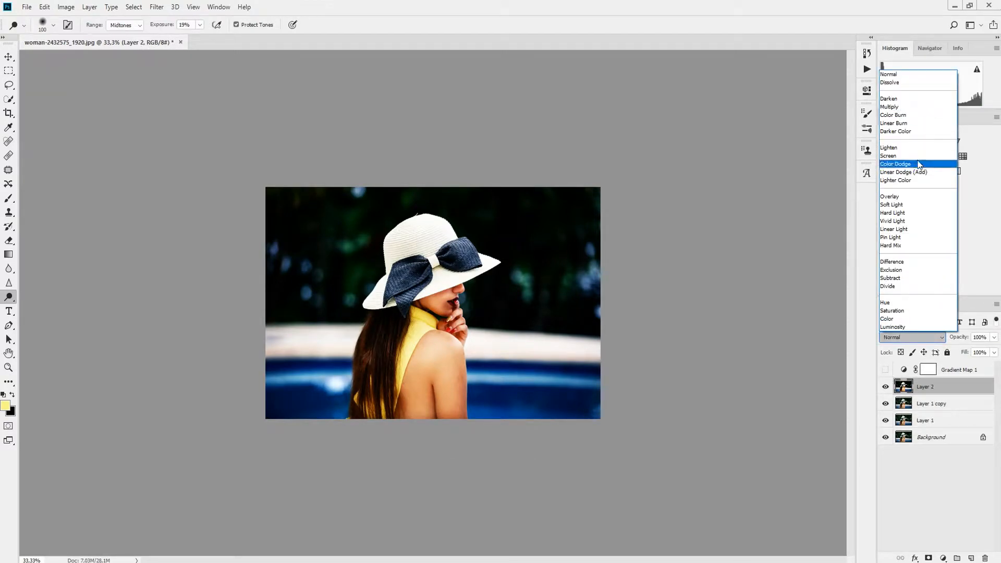
{"action": "left_click", "coordinate": [912, 204]}
{"action": "left_click", "coordinate": [886, 370]}
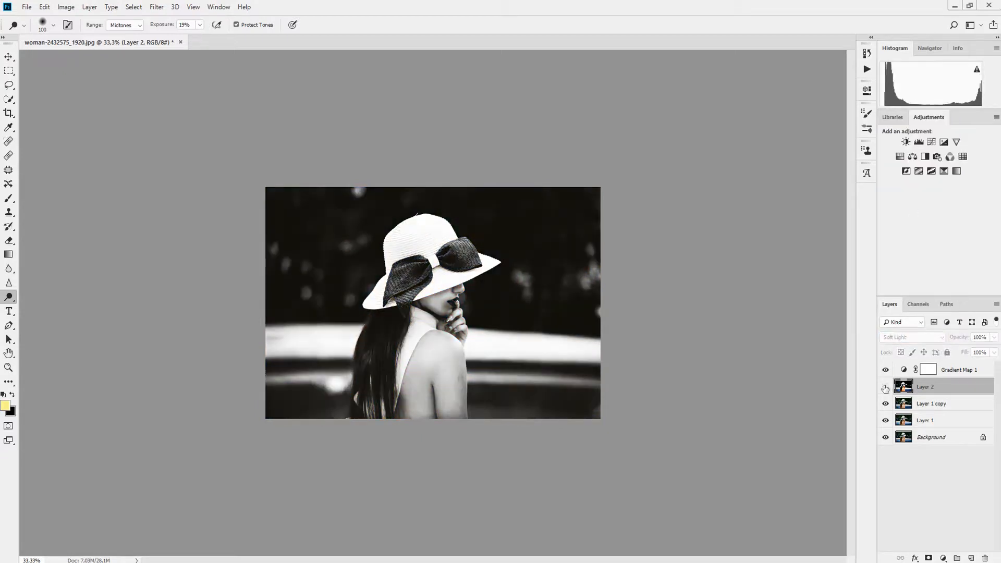
{"action": "left_click", "coordinate": [885, 387]}
{"action": "left_click", "coordinate": [886, 387]}
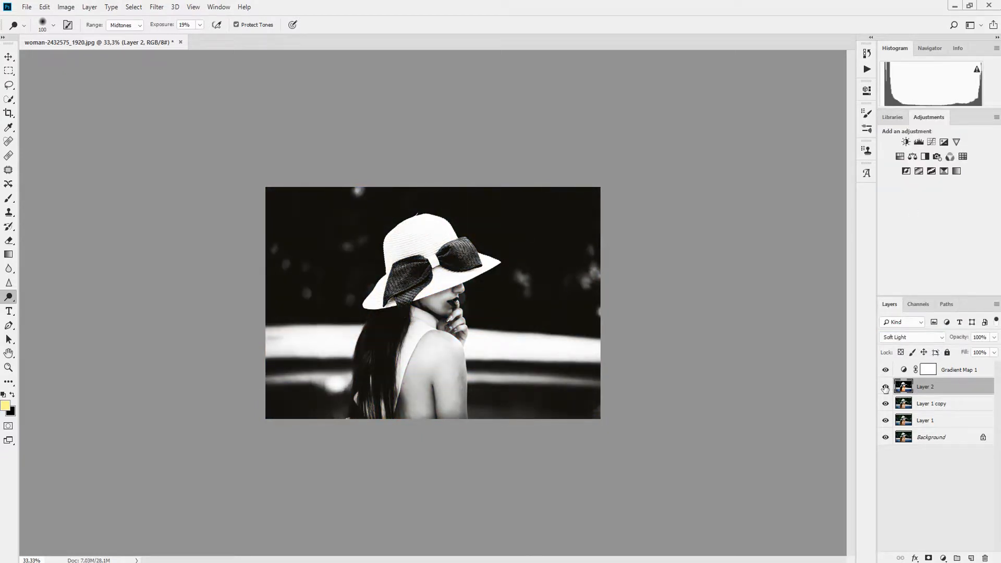
Step: Apply Shadows/Highlights to Layer 2 with a shadow radius of 152 px and a highlight amount of 22%
{"action": "left_click", "coordinate": [65, 6]}
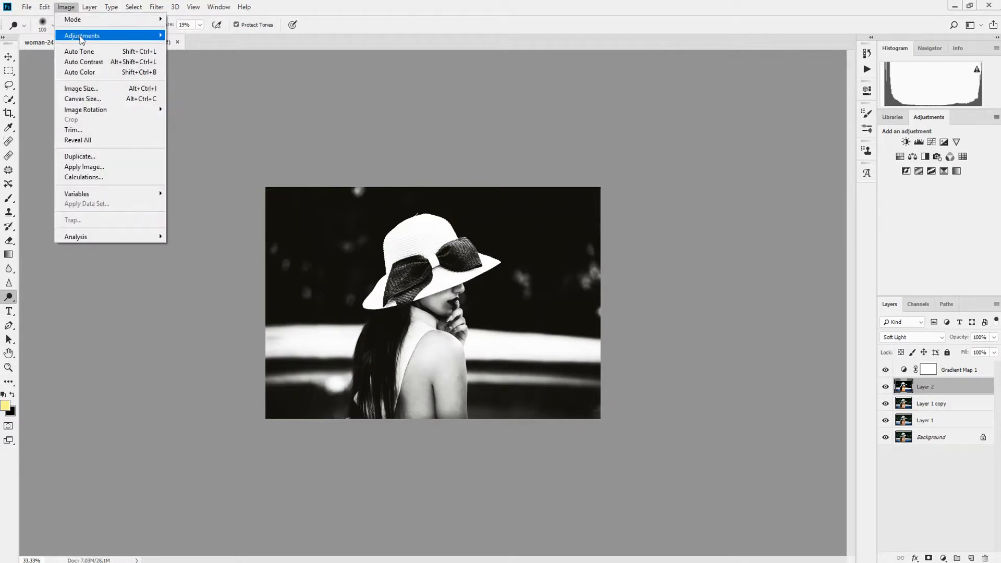
{"action": "mouse_move", "coordinate": [81, 36]}
{"action": "left_click", "coordinate": [204, 218]}
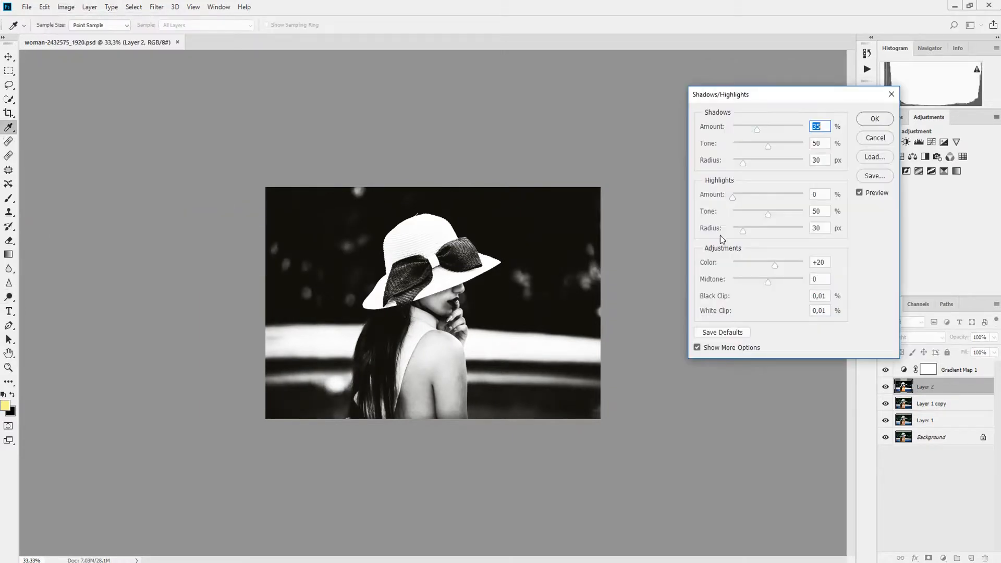
{"action": "mouse_move", "coordinate": [743, 163]}
{"action": "left_mouse_down"}
{"action": "mouse_move", "coordinate": [777, 163]}
{"action": "mouse_move", "coordinate": [761, 164]}
{"action": "left_mouse_up"}
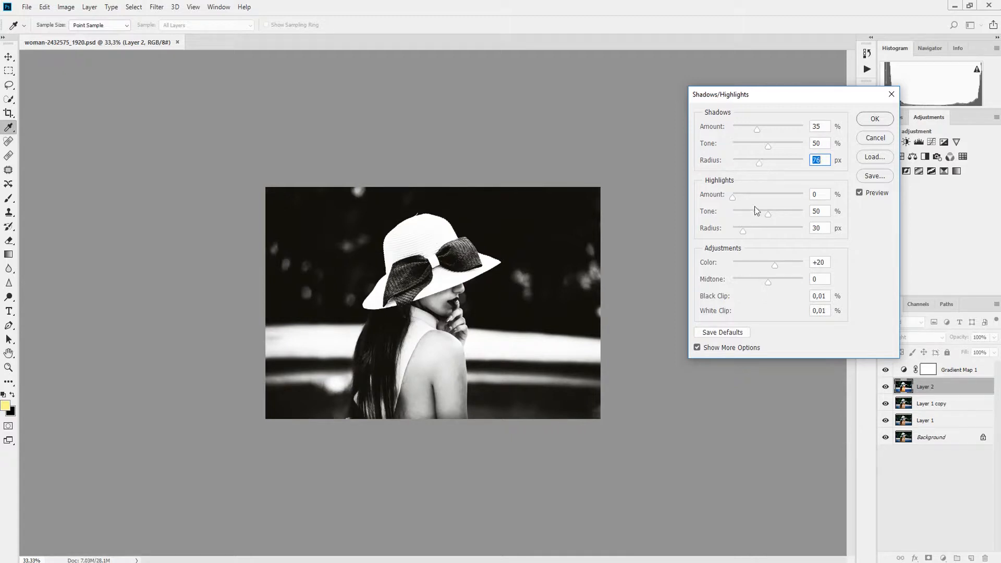
{"action": "mouse_move", "coordinate": [747, 200]}
{"action": "left_mouse_down"}
{"action": "mouse_move", "coordinate": [778, 199]}
{"action": "mouse_move", "coordinate": [721, 198]}
{"action": "mouse_move", "coordinate": [781, 202]}
{"action": "mouse_move", "coordinate": [741, 205]}
{"action": "mouse_move", "coordinate": [748, 202]}
{"action": "left_mouse_up"}
{"action": "mouse_move", "coordinate": [762, 166]}
{"action": "left_mouse_down"}
{"action": "mouse_move", "coordinate": [803, 169]}
{"action": "mouse_move", "coordinate": [779, 170]}
{"action": "left_mouse_up"}
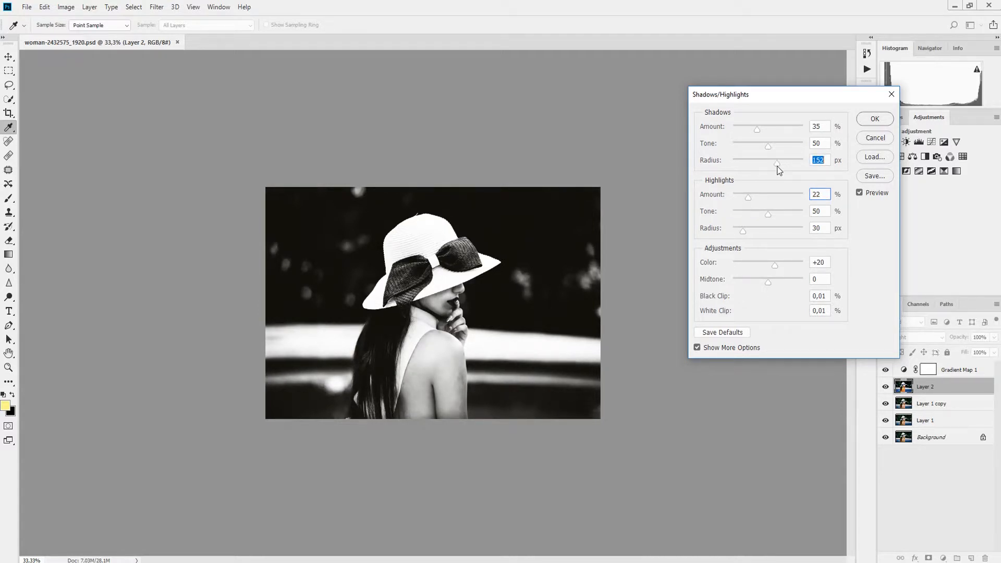
{"action": "left_click", "coordinate": [859, 193]}
{"action": "left_click", "coordinate": [860, 192]}
{"action": "left_click", "coordinate": [860, 193]}
{"action": "left_click", "coordinate": [860, 193]}
{"action": "left_click", "coordinate": [875, 120]}
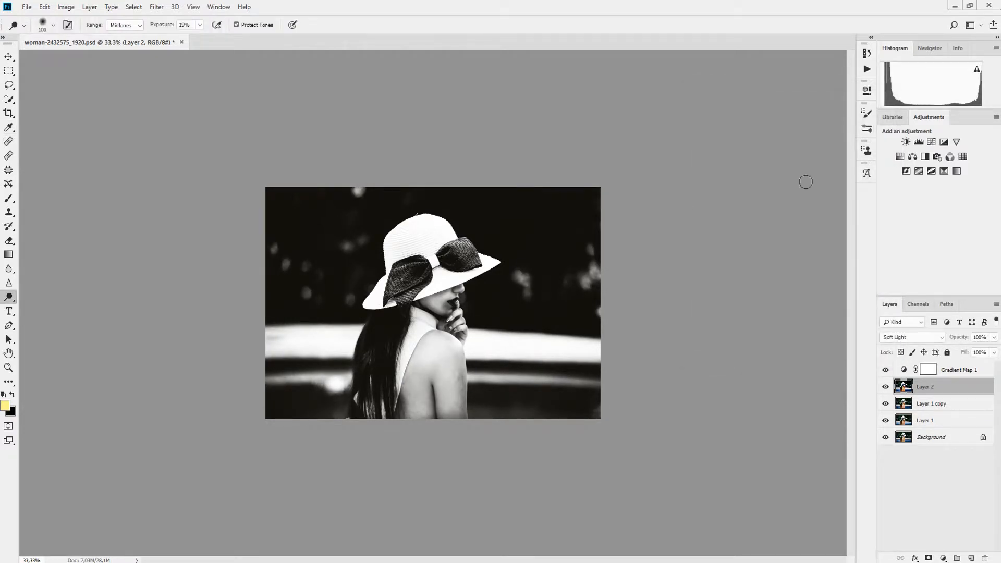
Step: Apply a Gaussian Blur with a radius of 45.6 pixels to Layer 2, checking the preview on and off
{"action": "left_click", "coordinate": [157, 7]}
{"action": "mouse_move", "coordinate": [156, 129]}
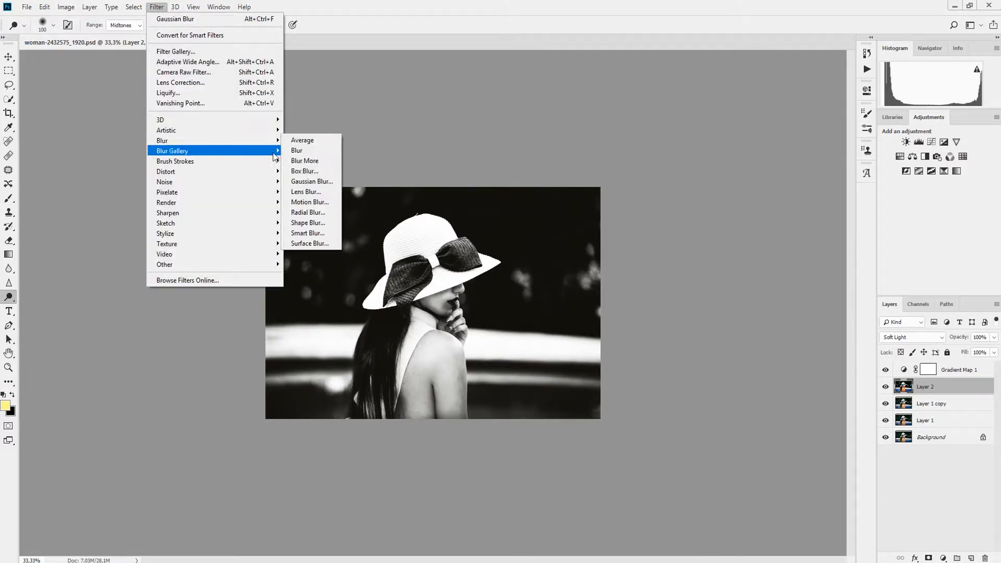
{"action": "left_click", "coordinate": [328, 182]}
{"action": "key", "text": "ctrl+plus"}
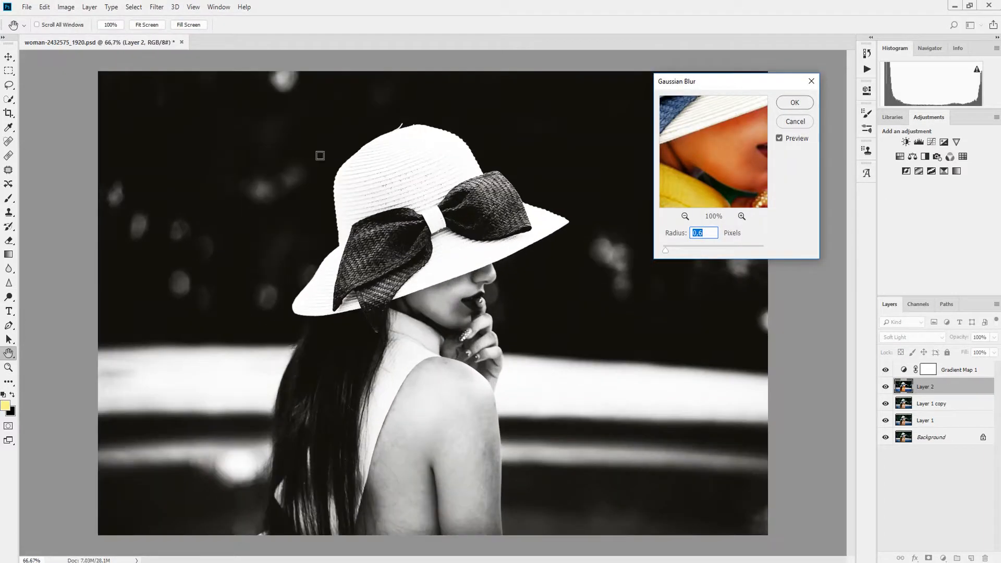
{"action": "left_click_drag", "start_coordinate": [665, 257], "coordinate": [734, 253]}
{"action": "left_click", "coordinate": [779, 139]}
{"action": "left_click", "coordinate": [779, 138]}
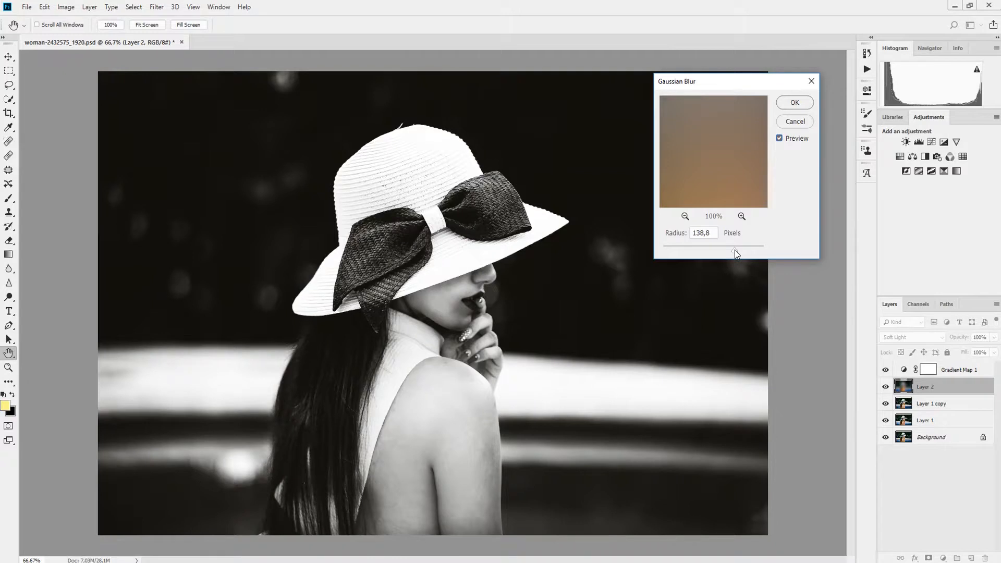
{"action": "left_click_drag", "start_coordinate": [734, 249], "coordinate": [725, 249]}
{"action": "left_click", "coordinate": [779, 138]}
{"action": "left_click", "coordinate": [779, 139]}
{"action": "left_click", "coordinate": [780, 139]}
{"action": "left_click", "coordinate": [779, 138]}
{"action": "left_click", "coordinate": [779, 139]}
{"action": "left_click", "coordinate": [779, 139]}
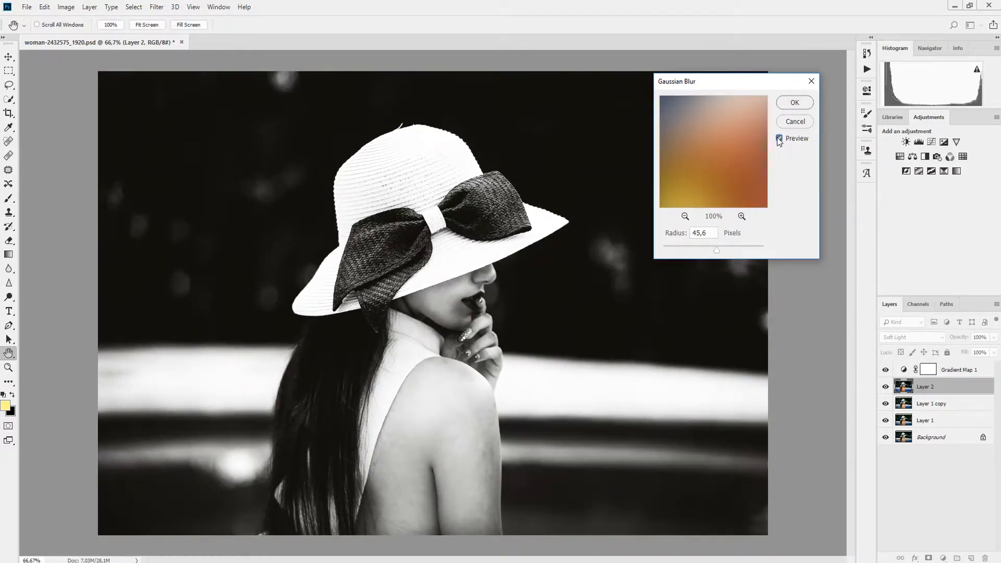
{"action": "left_click", "coordinate": [779, 139]}
{"action": "left_click", "coordinate": [780, 139]}
{"action": "left_click", "coordinate": [779, 139]}
{"action": "left_click", "coordinate": [794, 103]}
{"action": "key", "text": "o"}
{"action": "key", "text": "ctrl+minus"}
{"action": "key", "text": "ctrl+minus"}
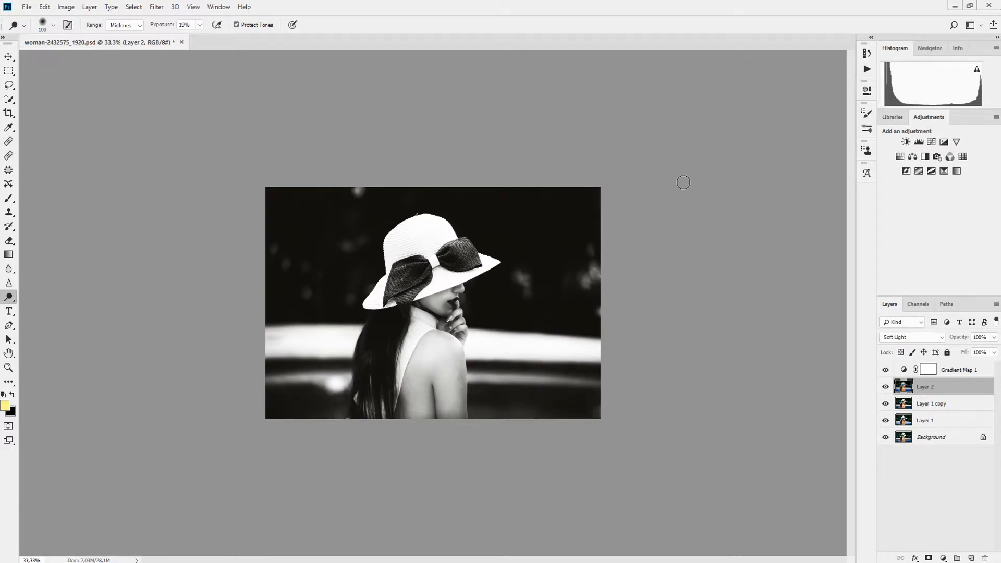
Step: Stamp the image, with Gradient Map 1 temporarily hidden, into a new Soft Light layer above Layer 2 and compare its effect
{"action": "left_click", "coordinate": [887, 369]}
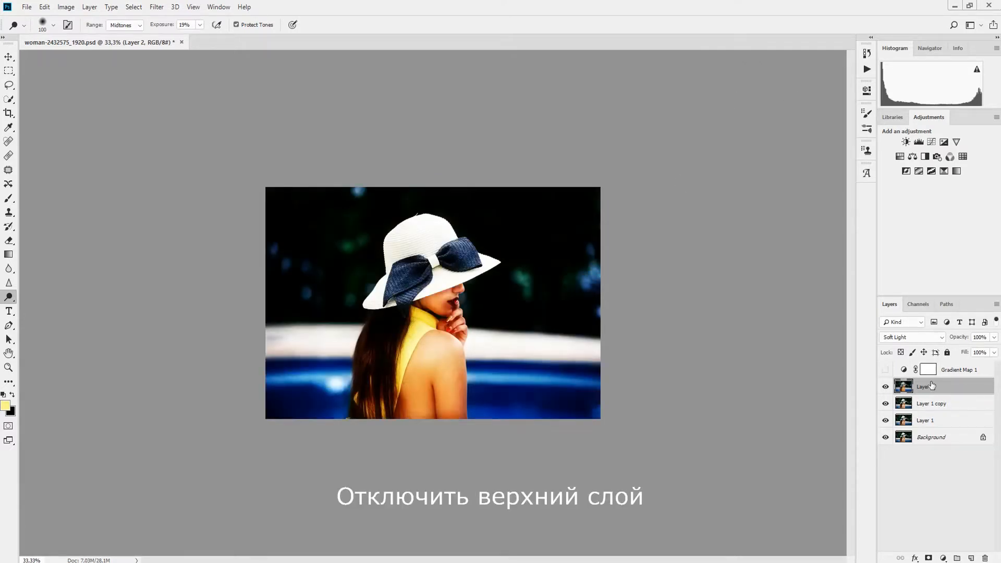
{"action": "key", "text": "ctrl+shift+alt+e"}
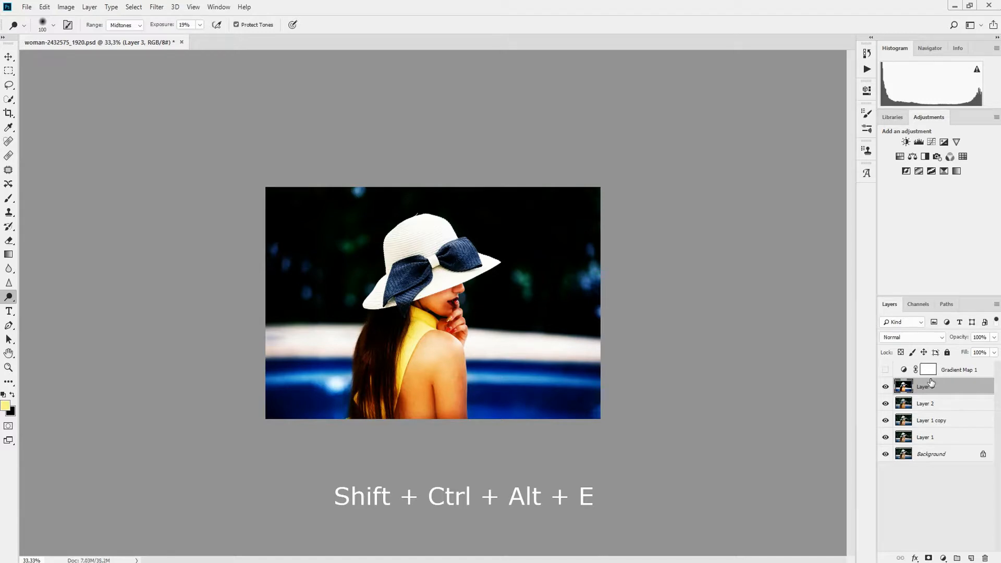
{"action": "left_click", "coordinate": [923, 340]}
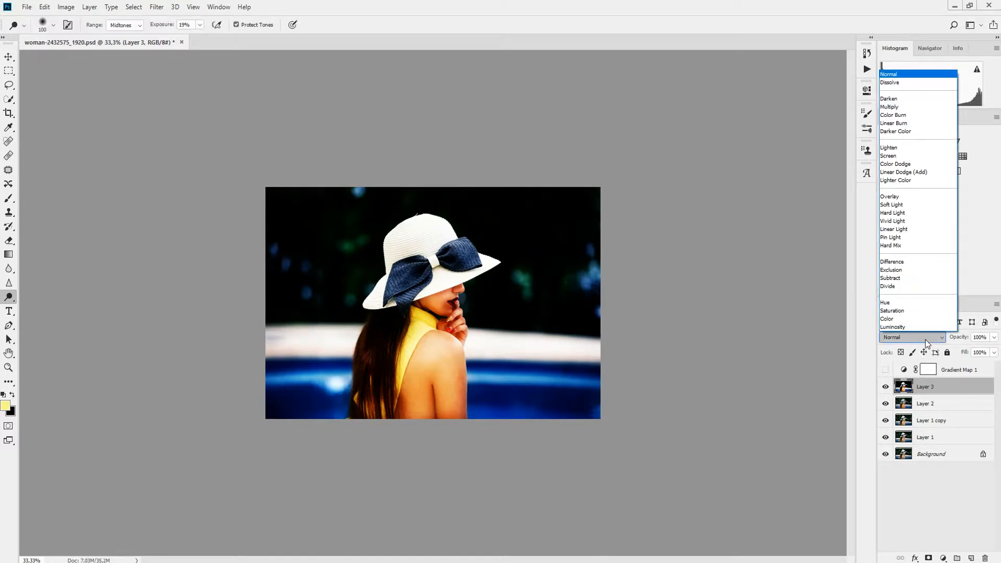
{"action": "left_click", "coordinate": [940, 204]}
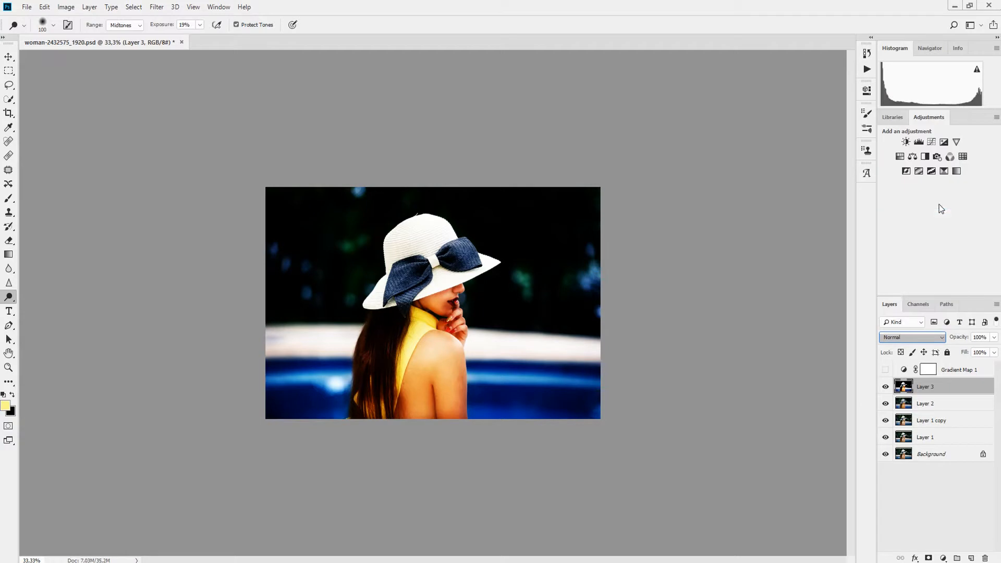
{"action": "left_click", "coordinate": [886, 370]}
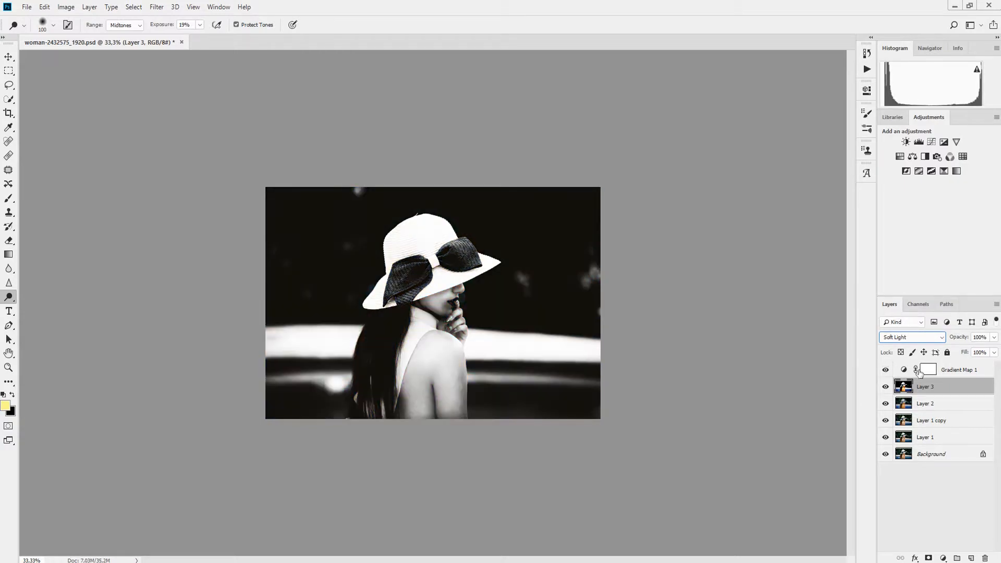
{"action": "left_click", "coordinate": [885, 387]}
{"action": "left_click", "coordinate": [885, 388]}
Step: Apply Hue/Saturation to Layer 3 with the saturation lowered to -87
{"action": "left_click", "coordinate": [65, 7]}
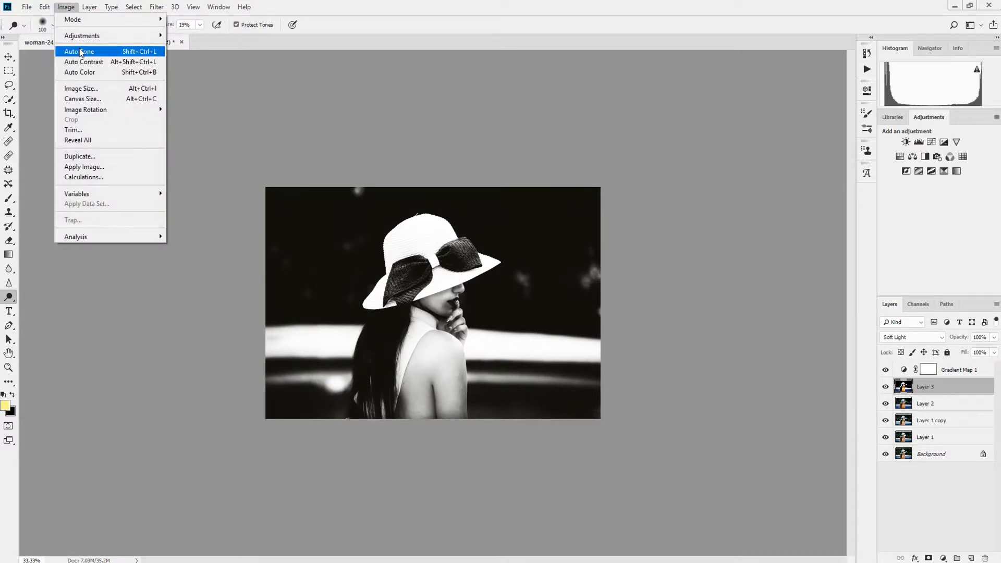
{"action": "mouse_move", "coordinate": [87, 42]}
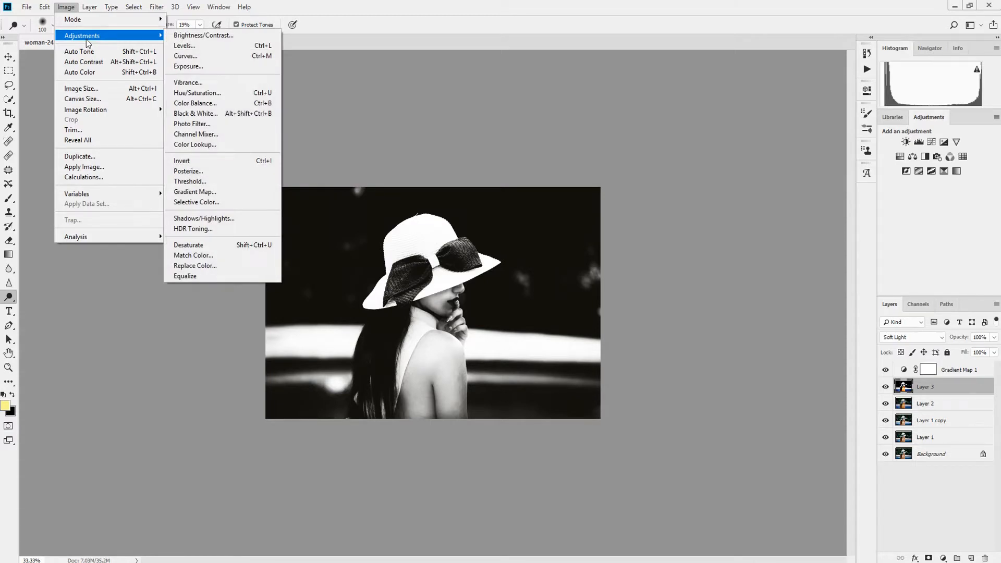
{"action": "left_click", "coordinate": [211, 94]}
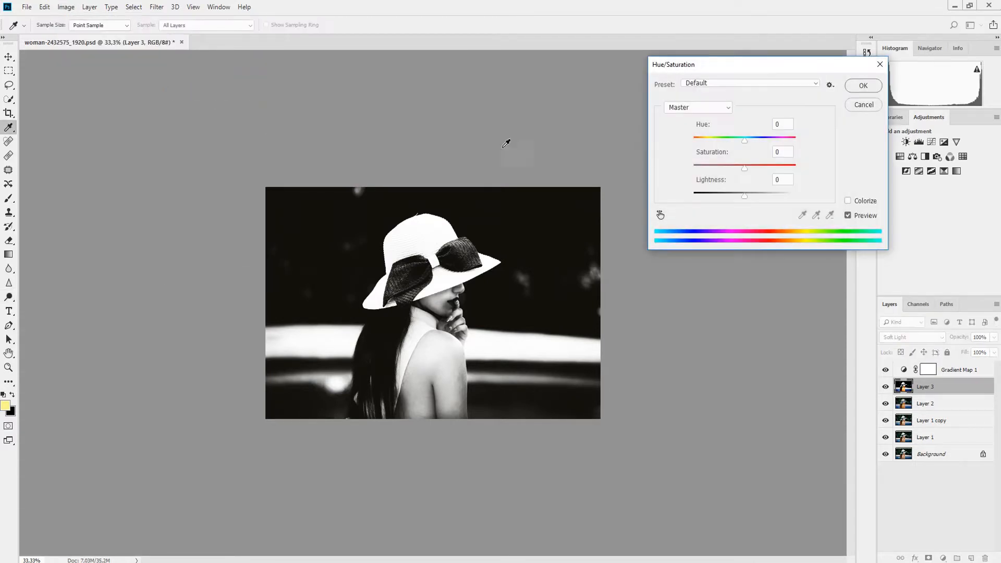
{"action": "left_click_drag", "start_coordinate": [744, 168], "coordinate": [673, 173]}
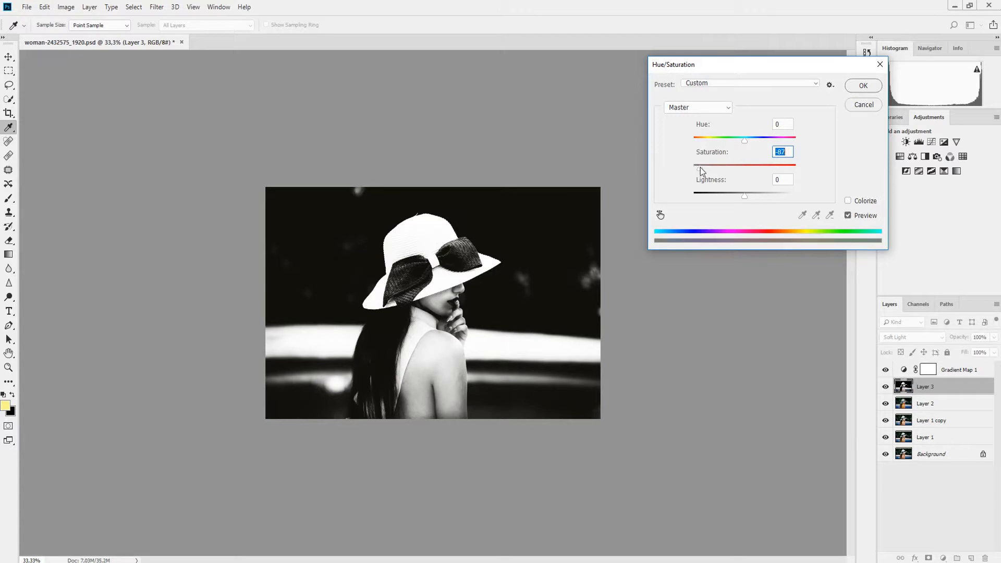
{"action": "left_click", "coordinate": [870, 87]}
{"action": "key", "text": "o"}
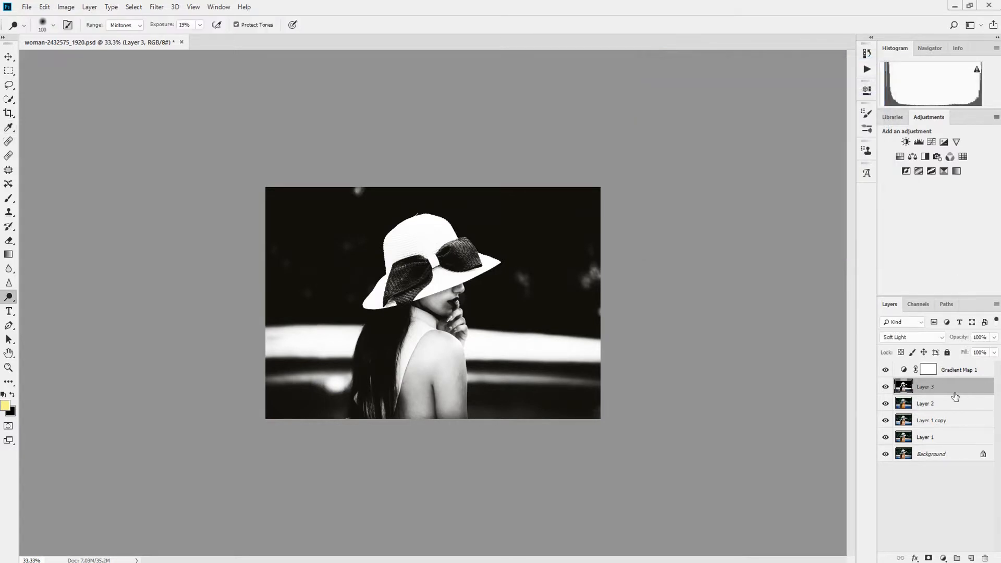
Step: Apply Hue/Saturation to Layer 2 with the saturation lowered to -78
{"action": "left_click", "coordinate": [932, 406]}
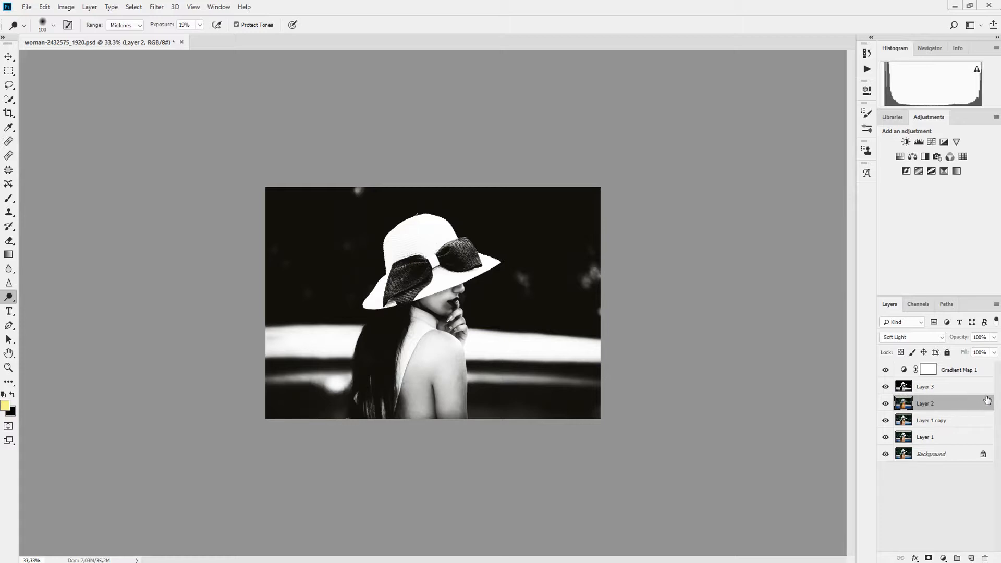
{"action": "left_click", "coordinate": [66, 7]}
{"action": "mouse_move", "coordinate": [84, 35]}
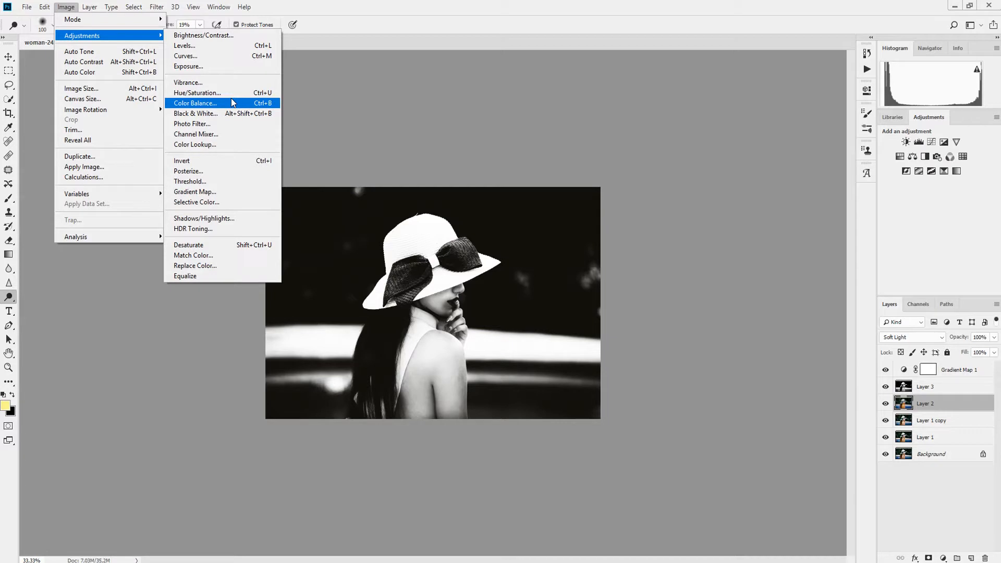
{"action": "left_click", "coordinate": [219, 93]}
{"action": "left_click_drag", "start_coordinate": [745, 167], "coordinate": [705, 167]}
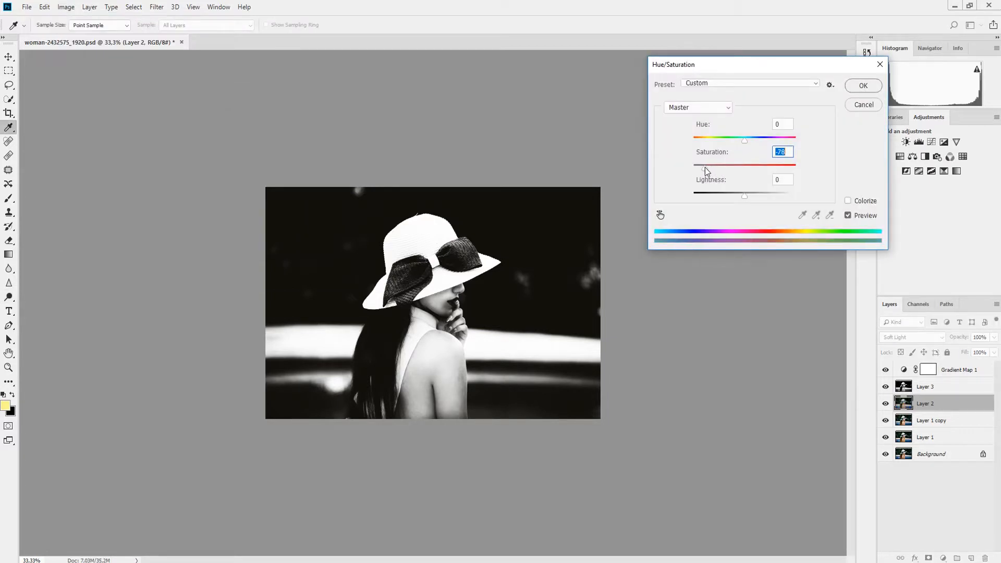
{"action": "left_click", "coordinate": [877, 87]}
{"action": "key", "text": "o"}
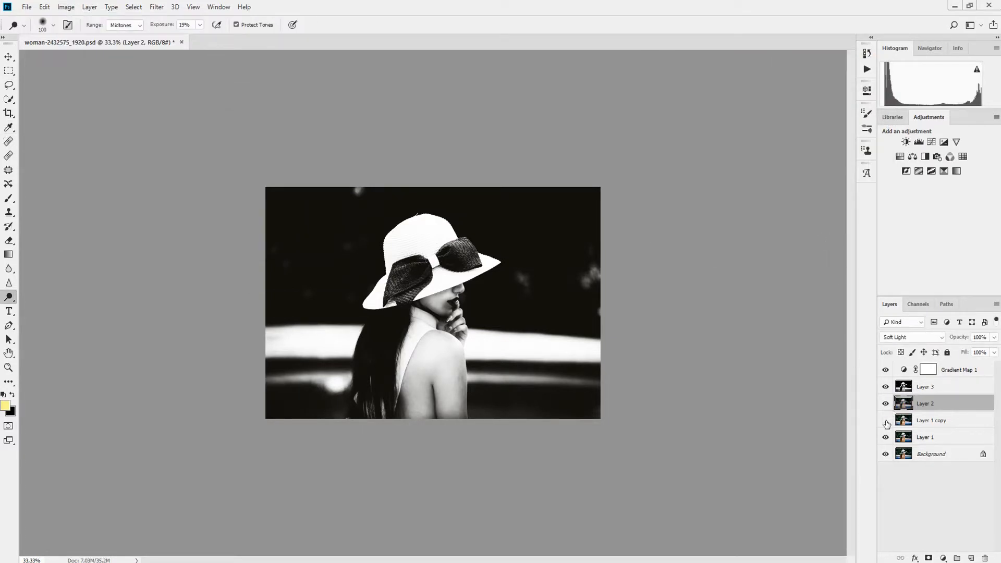
Step: Apply Hue/Saturation to Layer 1 copy with a saturation of -62, comparing the result with the preview off
{"action": "left_click", "coordinate": [931, 422]}
{"action": "left_click", "coordinate": [67, 8]}
{"action": "mouse_move", "coordinate": [78, 36]}
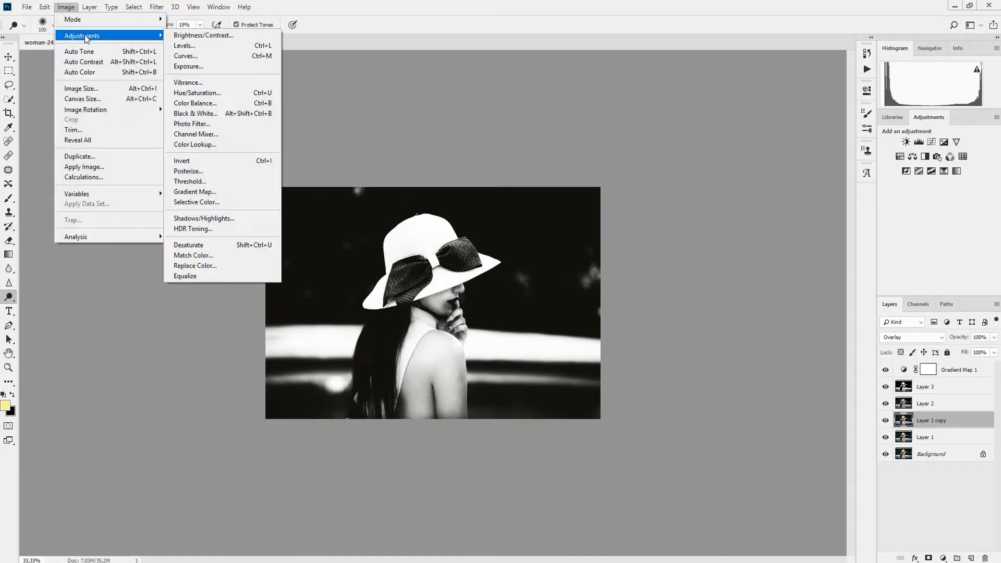
{"action": "left_click", "coordinate": [219, 94]}
{"action": "left_click", "coordinate": [717, 168]}
{"action": "mouse_move", "coordinate": [717, 170]}
{"action": "left_mouse_down"}
{"action": "mouse_move", "coordinate": [659, 170]}
{"action": "mouse_move", "coordinate": [711, 170]}
{"action": "left_mouse_up"}
{"action": "left_click", "coordinate": [848, 215]}
{"action": "left_click", "coordinate": [849, 216]}
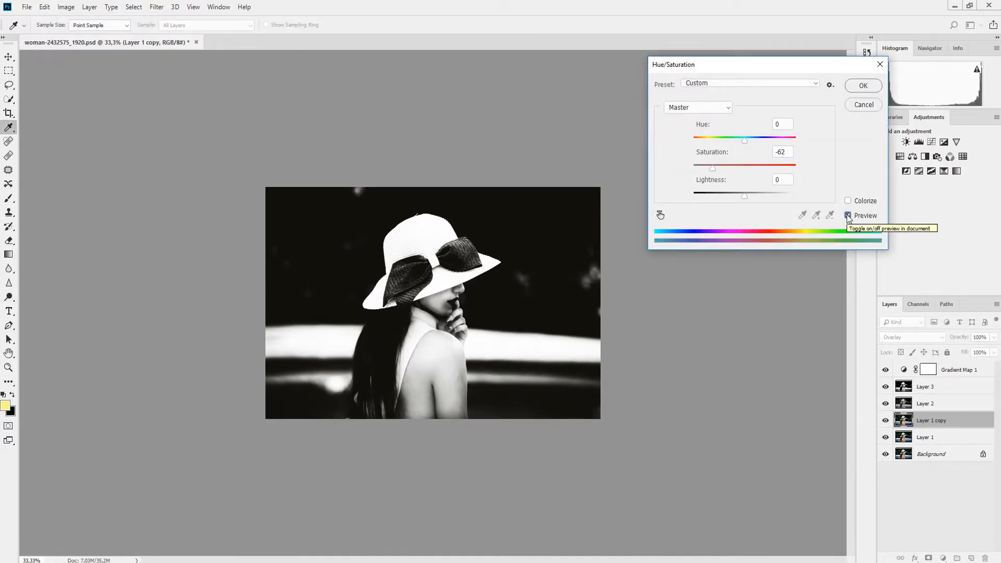
{"action": "left_click", "coordinate": [857, 87]}
Step: Add a white layer mask to Layer 3
{"action": "left_click", "coordinate": [933, 388]}
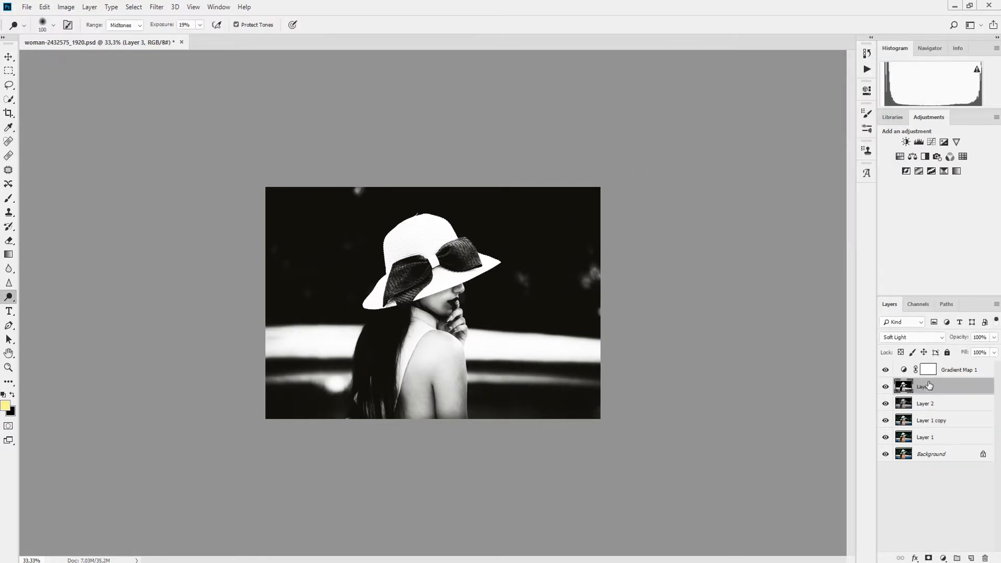
{"action": "left_click_drag", "start_coordinate": [966, 340], "coordinate": [999, 338]}
{"action": "left_click", "coordinate": [929, 558]}
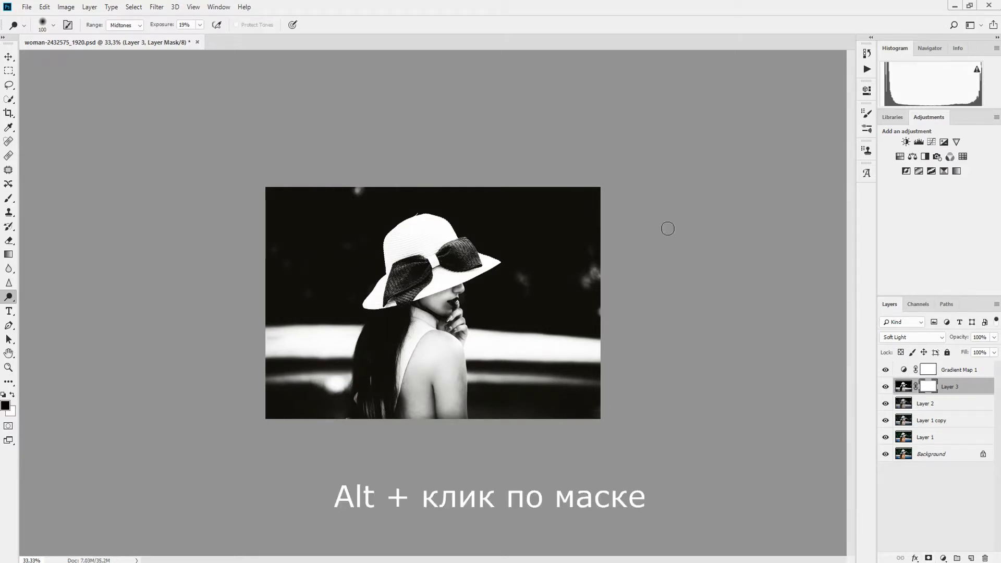
Step: Paint black on Layer 3's mask over the blurred background spots with a 175 px brush at 54% and 79% opacity
{"action": "key", "text": "ctrl+plus"}
{"action": "key", "text": "bracketright"}
{"action": "key", "text": "bracketright"}
{"action": "key", "text": "bracketright"}
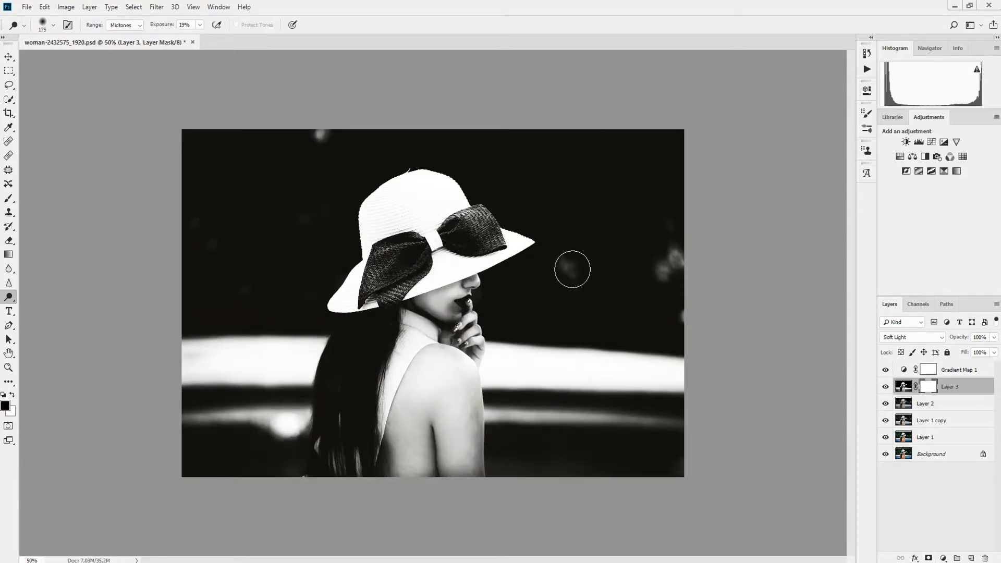
{"action": "left_click", "coordinate": [886, 387]}
{"action": "left_click", "coordinate": [8, 198]}
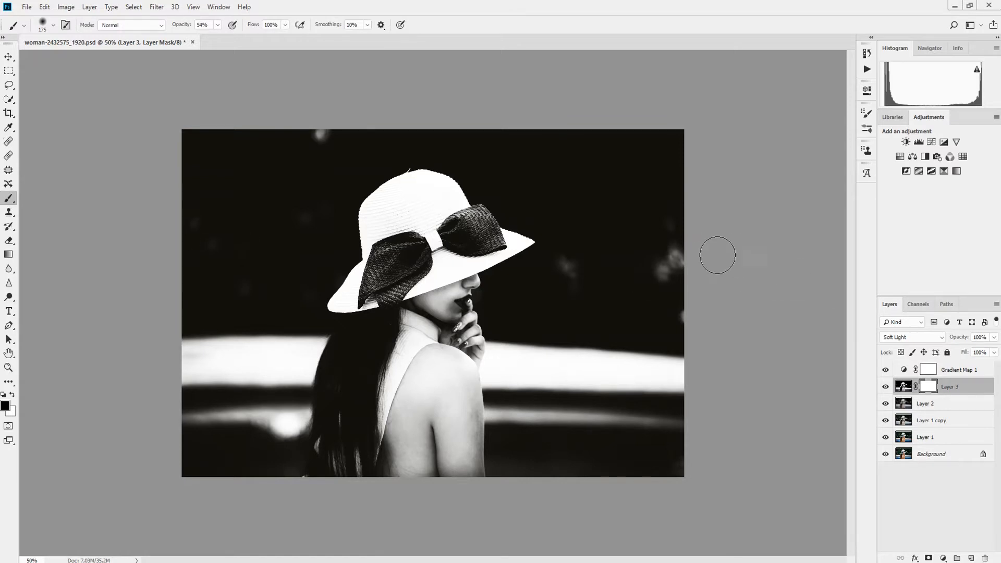
{"action": "left_click", "coordinate": [571, 271]}
{"action": "left_click", "coordinate": [300, 219]}
{"action": "left_click", "coordinate": [246, 287]}
{"action": "left_click", "coordinate": [212, 245]}
{"action": "left_click", "coordinate": [201, 226]}
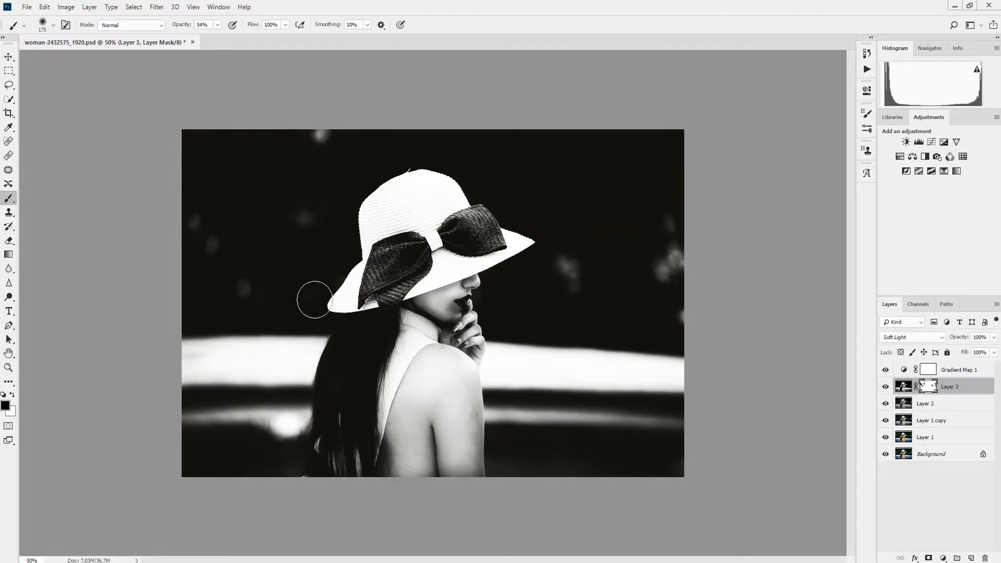
{"action": "key", "text": "7"}
{"action": "key", "text": "9"}
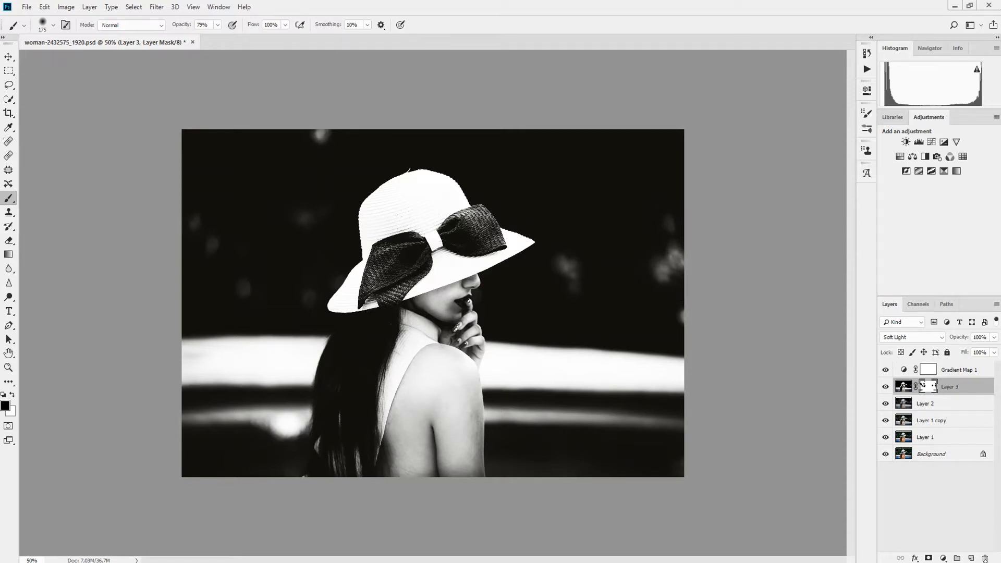
Step: Create a new layer above Layer 3, fill it with 50% gray and set its blend mode to Overlay
{"action": "left_click", "coordinate": [971, 559]}
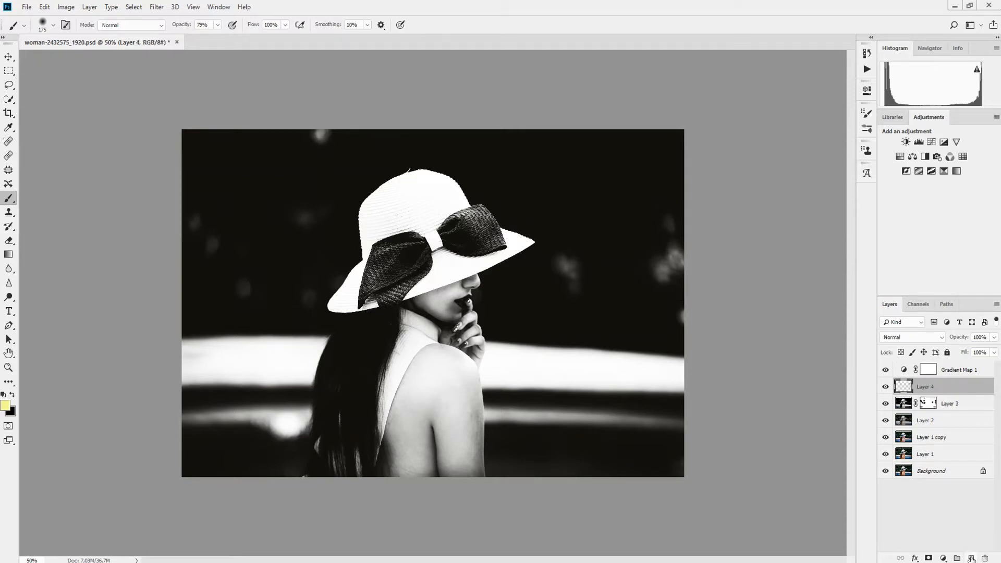
{"action": "left_click", "coordinate": [45, 7]}
{"action": "left_click", "coordinate": [79, 177]}
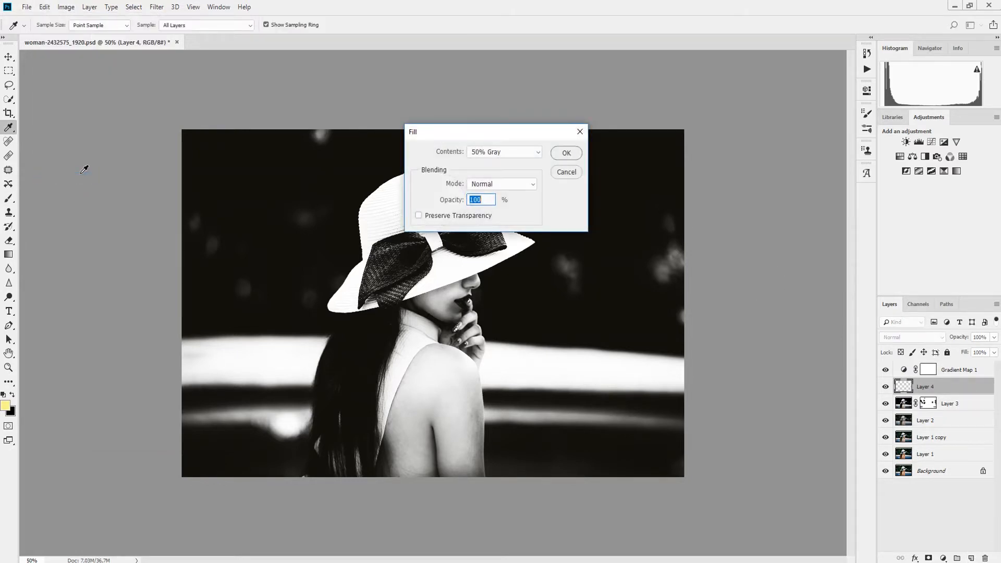
{"action": "left_click", "coordinate": [567, 153]}
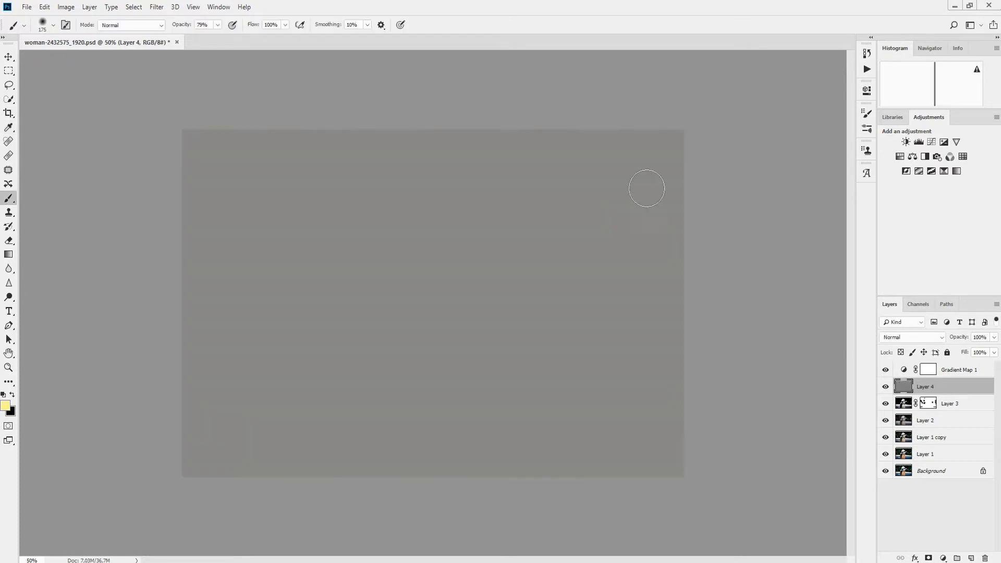
{"action": "left_click", "coordinate": [930, 336]}
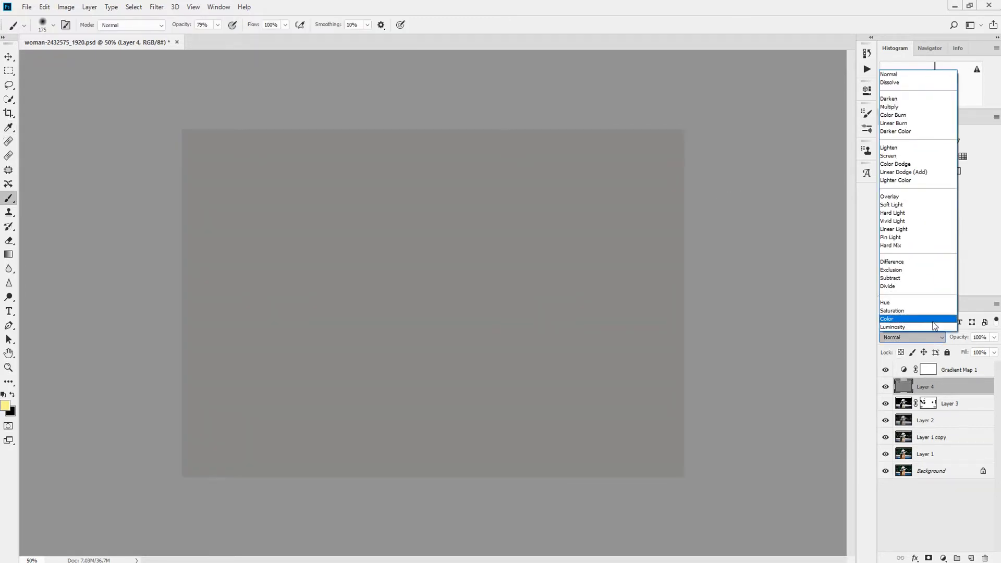
{"action": "left_click", "coordinate": [923, 196]}
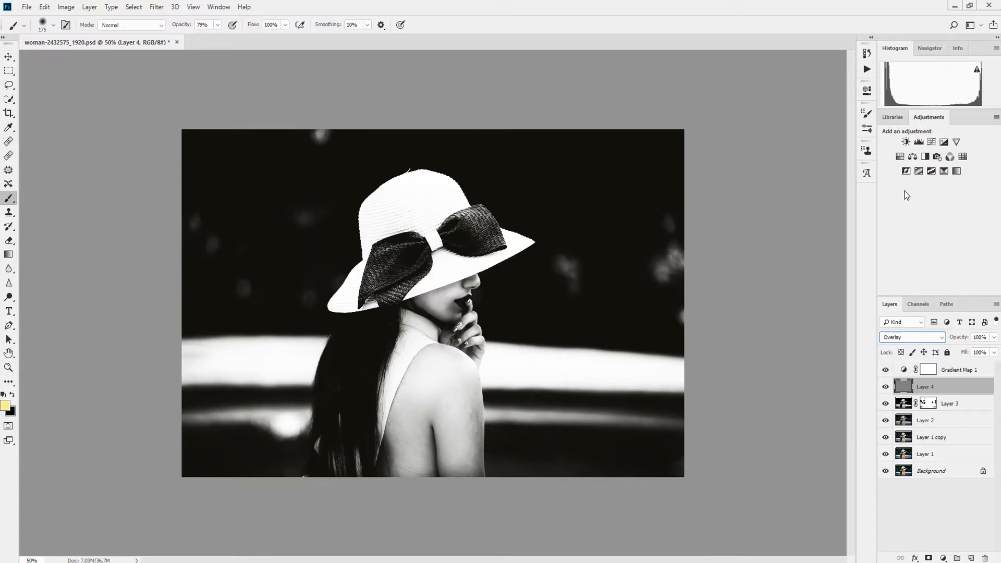
Step: Add monochromatic Gaussian noise with an amount of 13.46% to the gray Overlay layer
{"action": "left_click", "coordinate": [159, 8]}
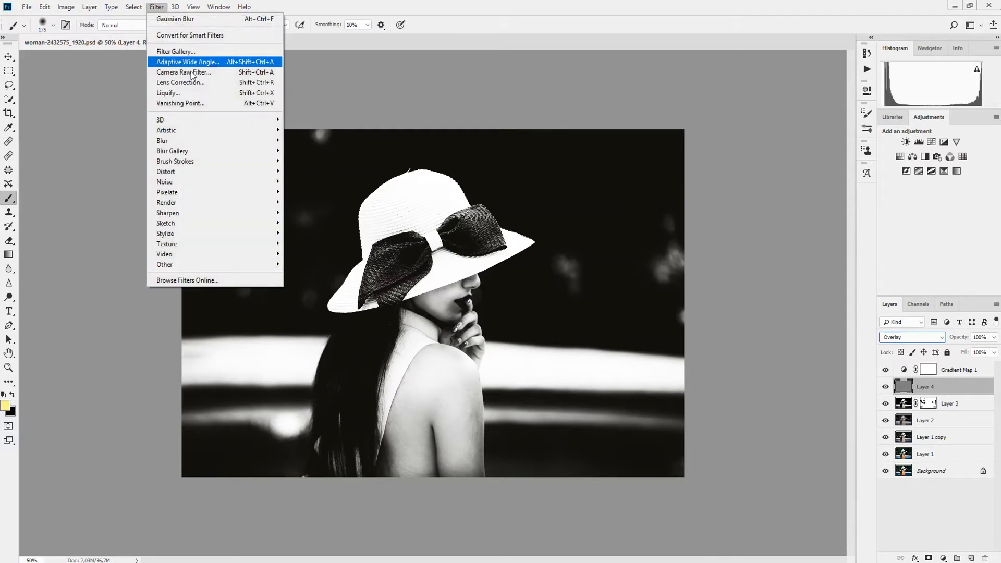
{"action": "mouse_move", "coordinate": [194, 187]}
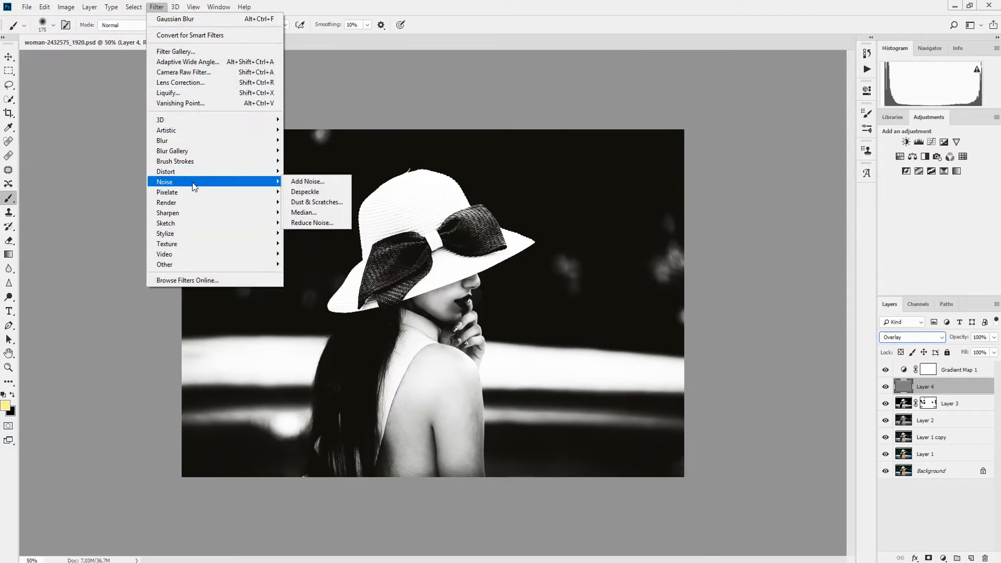
{"action": "left_click", "coordinate": [308, 181]}
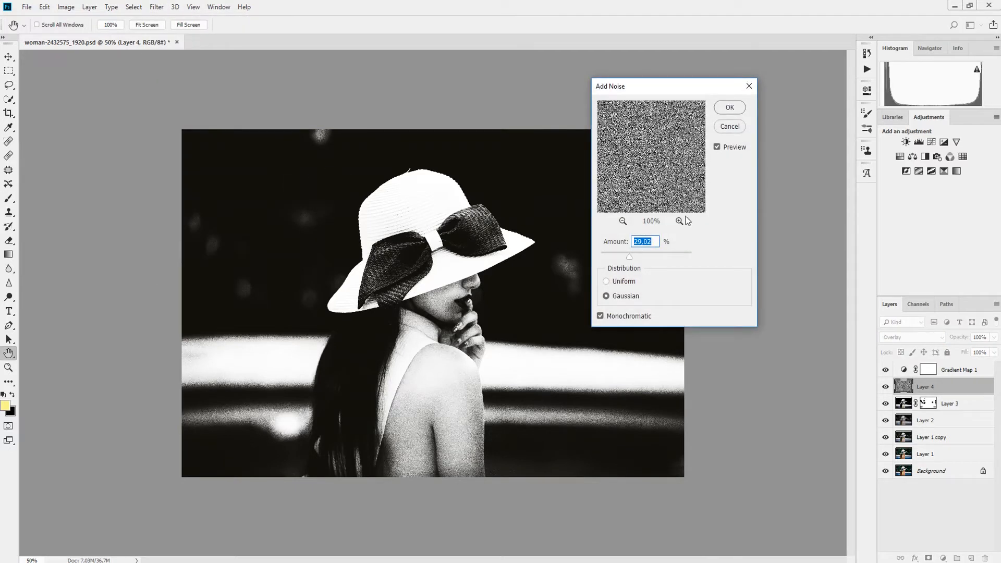
{"action": "left_click_drag", "start_coordinate": [630, 263], "coordinate": [620, 262]}
{"action": "mouse_move", "coordinate": [619, 262]}
{"action": "left_mouse_down"}
{"action": "mouse_move", "coordinate": [658, 262]}
{"action": "mouse_move", "coordinate": [625, 255]}
{"action": "left_mouse_up"}
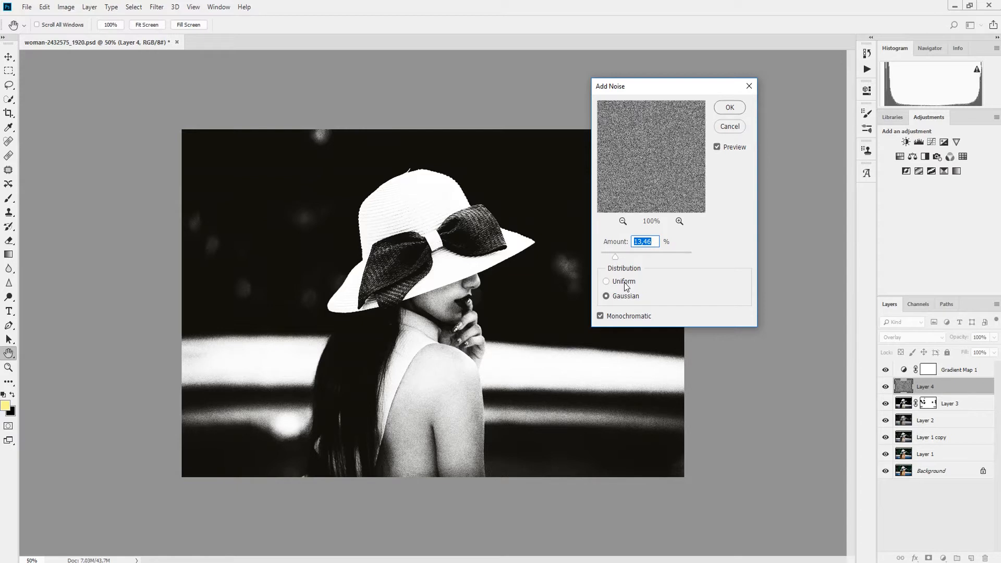
{"action": "left_click", "coordinate": [729, 107]}
{"action": "key", "text": "b"}
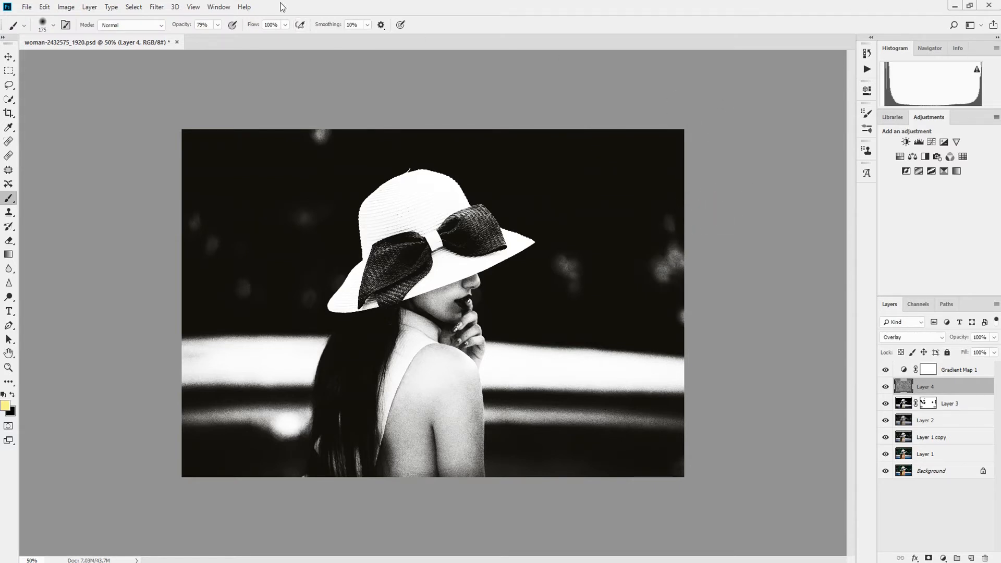
Step: Soften the noise on Layer 4 with a Gaussian Blur of 1.0 pixel radius, comparing the preview on and off
{"action": "left_click", "coordinate": [157, 7]}
{"action": "mouse_move", "coordinate": [177, 145]}
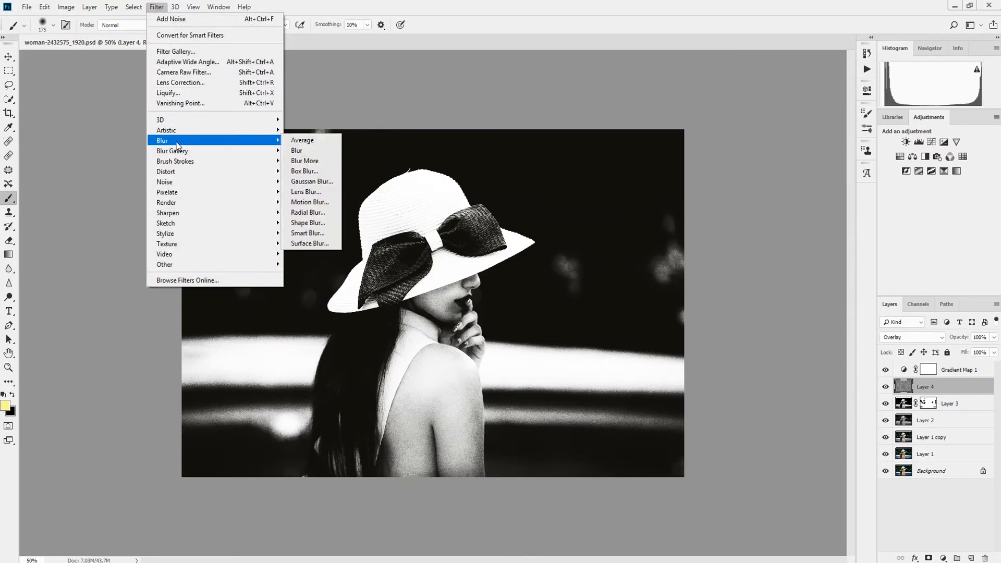
{"action": "left_click", "coordinate": [328, 182]}
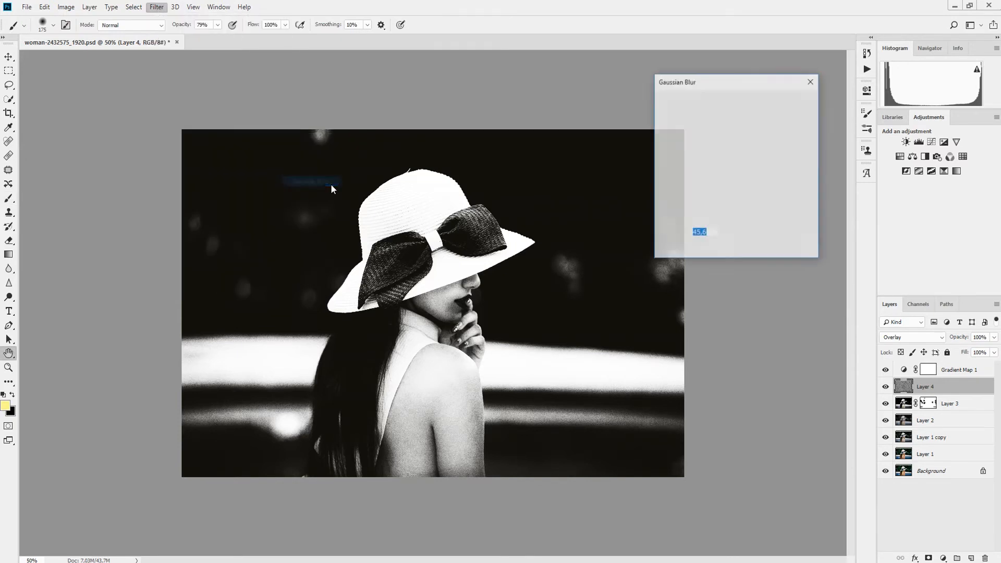
{"action": "left_click_drag", "start_coordinate": [717, 253], "coordinate": [670, 254]}
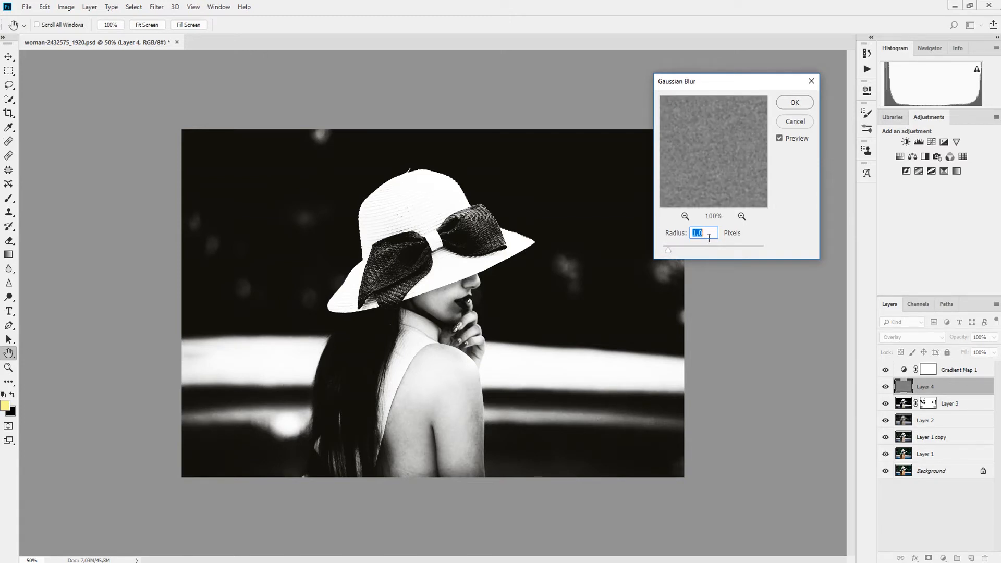
{"action": "left_click", "coordinate": [780, 139]}
{"action": "left_click", "coordinate": [779, 139]}
{"action": "left_click", "coordinate": [780, 138]}
{"action": "left_click", "coordinate": [805, 103]}
{"action": "key", "text": "b"}
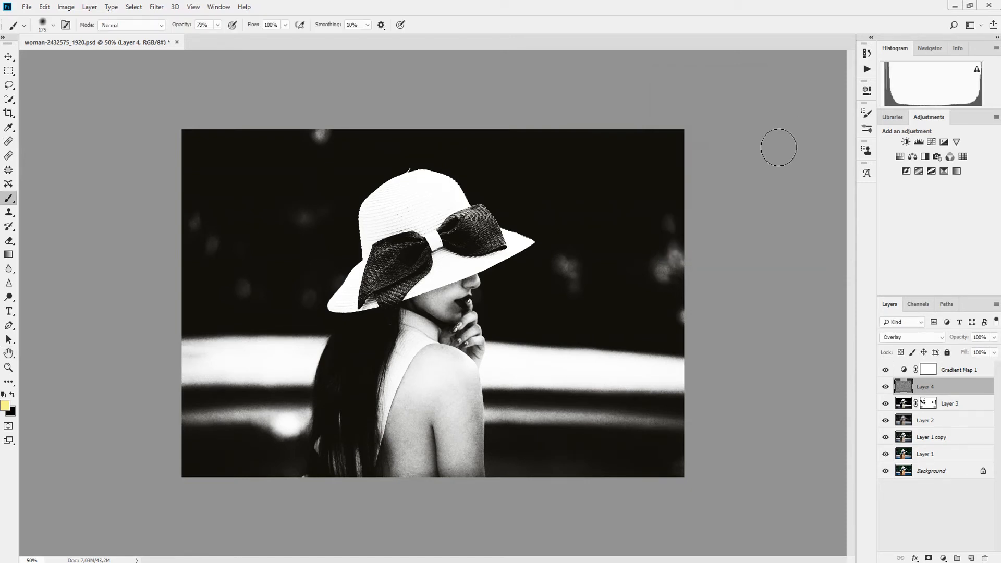
Step: Duplicate the gray grain layer, Layer 4, and scale the copy to 150% in width and height
{"action": "key", "text": "ctrl+j"}
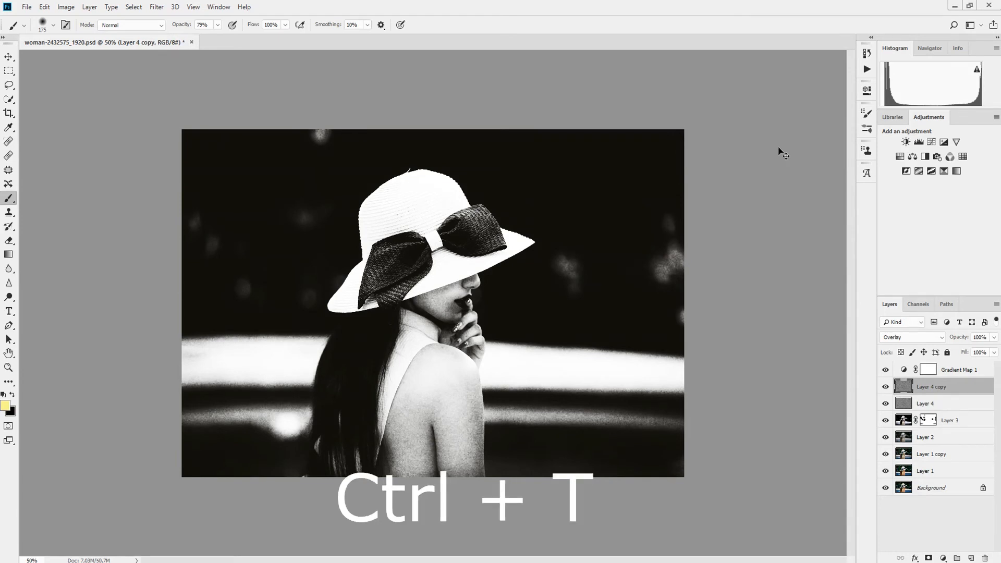
{"action": "key", "text": "ctrl+t"}
{"action": "left_click", "coordinate": [162, 25]}
{"action": "type", "text": "150"}
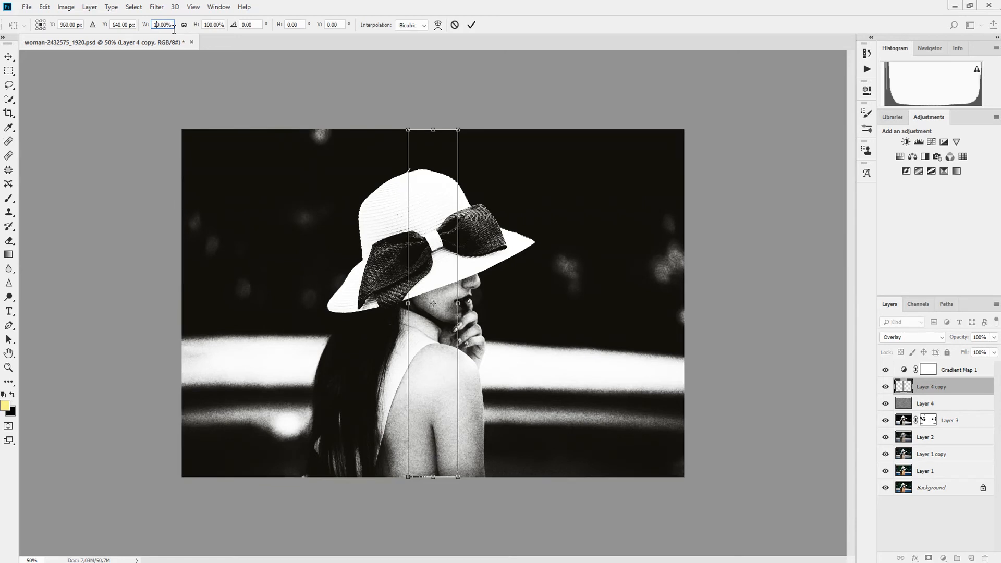
{"action": "left_click", "coordinate": [212, 24]}
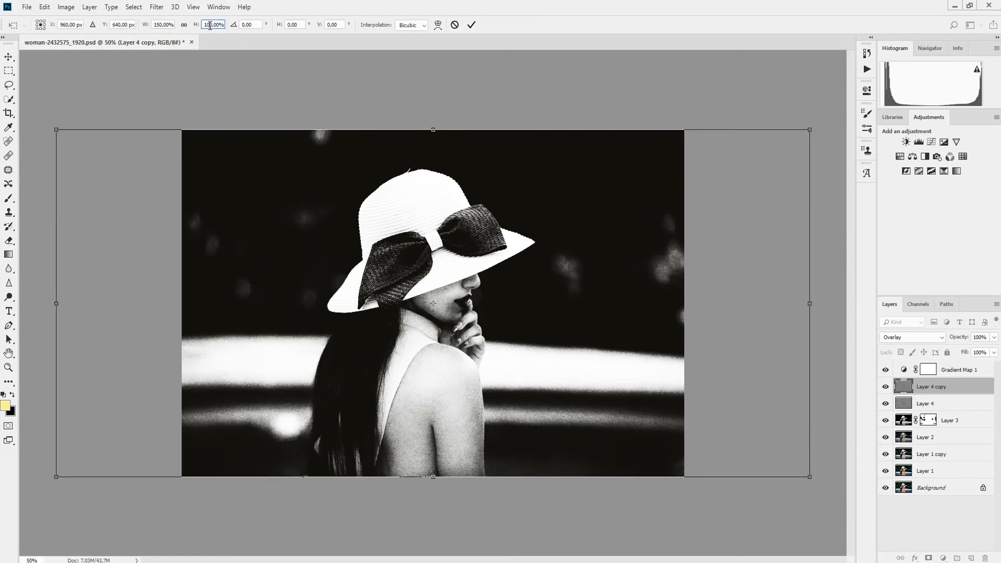
{"action": "type", "text": "150"}
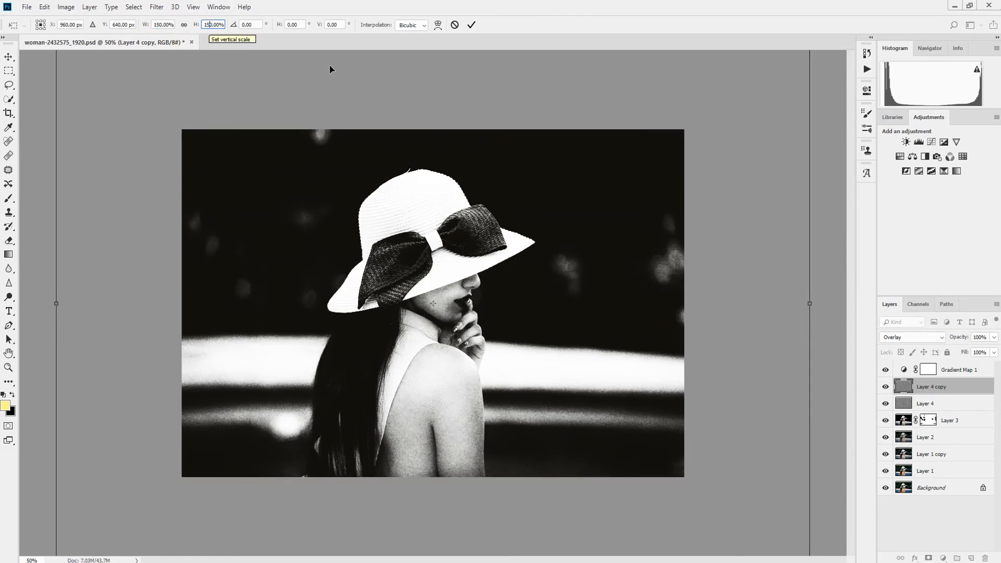
{"action": "type", "text": "v"}
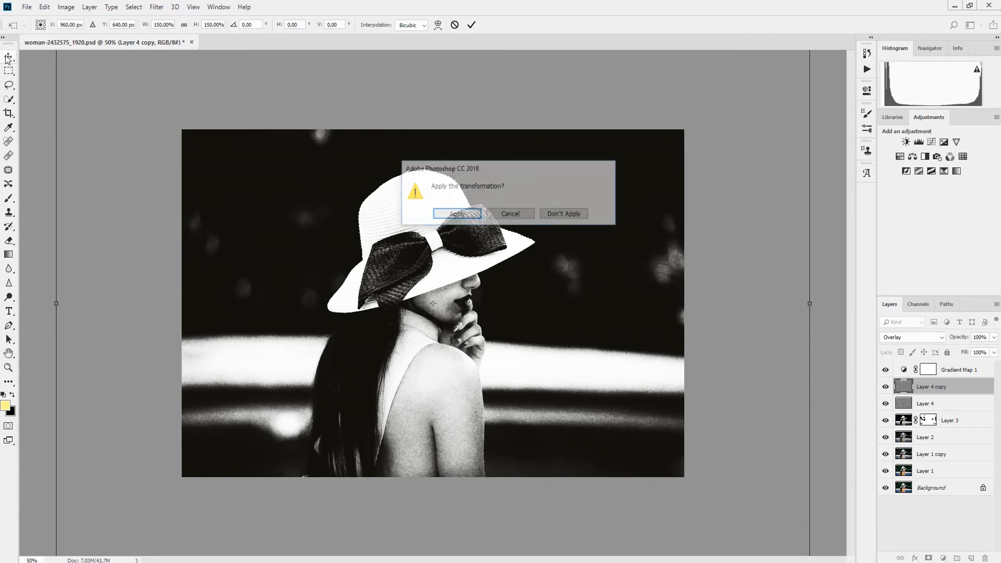
{"action": "left_click", "coordinate": [459, 218]}
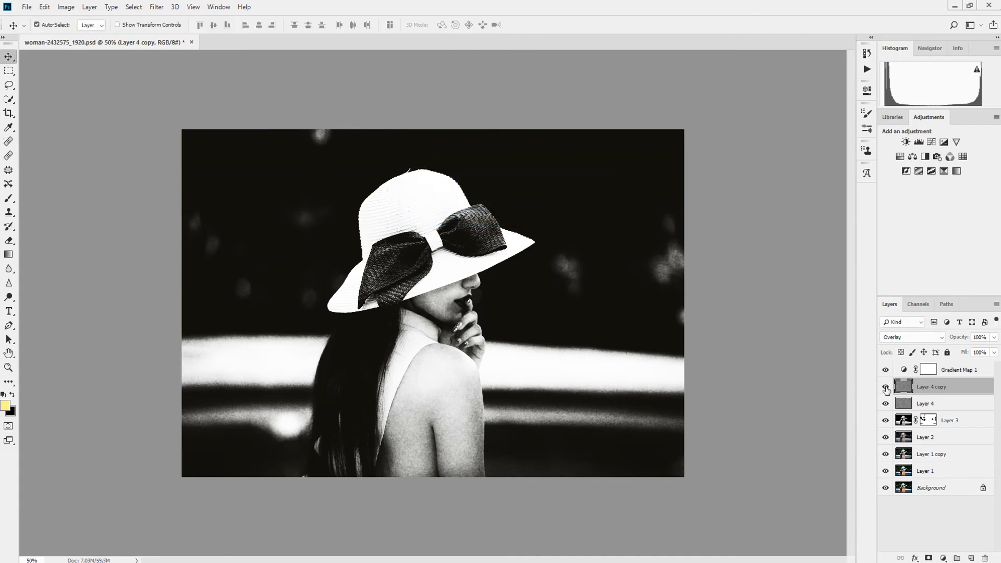
Step: Group Layer 4 and its enlarged copy, and add a white layer mask to the group
{"action": "left_click_drag", "start_coordinate": [959, 337], "coordinate": [750, 342]}
{"action": "left_click", "coordinate": [956, 404], "text": "shift"}
{"action": "key", "text": "ctrl+g"}
{"action": "left_click", "coordinate": [929, 558]}
{"action": "key", "text": "b"}
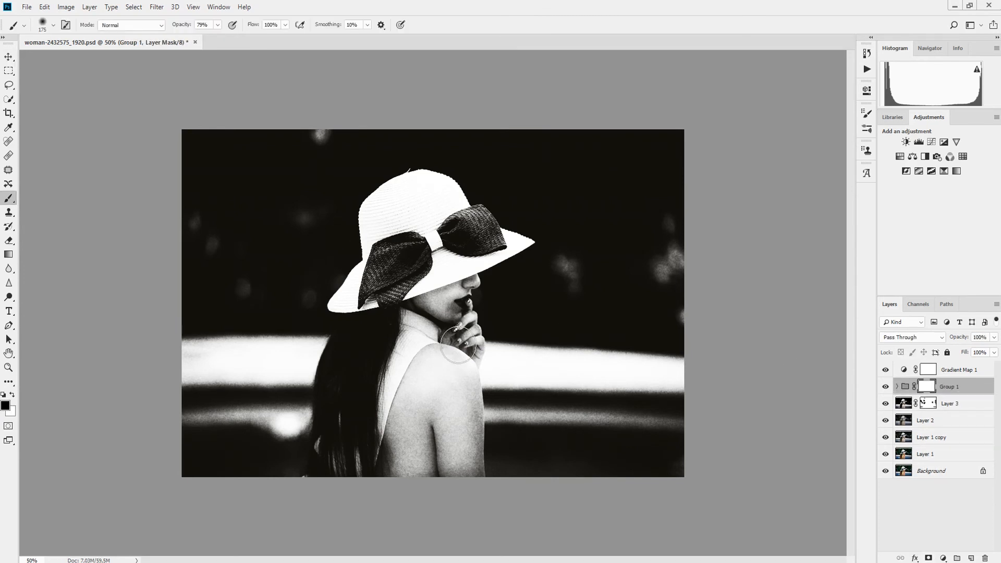
Step: Paint black on the grain group's mask over the woman's face and bare skin with 80 px and 125 px brushes at 79% opacity
{"action": "key", "text": "ctrl+plus"}
{"action": "key", "text": "ctrl+plus"}
{"action": "key", "text": "ctrl+plus"}
{"action": "left_click_drag", "start_coordinate": [492, 315], "coordinate": [493, 333]}
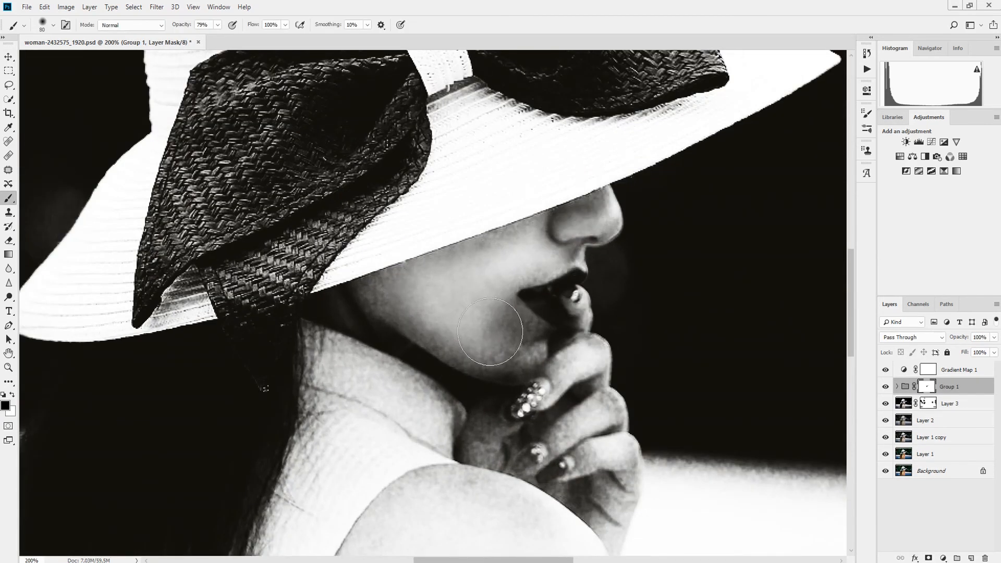
{"action": "key", "text": "ctrl+minus"}
{"action": "key", "text": "ctrl+minus"}
{"action": "key", "text": "bracketright"}
{"action": "key", "text": "bracketright"}
{"action": "key", "text": "bracketright"}
{"action": "mouse_move", "coordinate": [451, 378]}
{"action": "left_mouse_down"}
{"action": "mouse_move", "coordinate": [403, 538]}
{"action": "mouse_move", "coordinate": [404, 444]}
{"action": "mouse_move", "coordinate": [466, 434]}
{"action": "mouse_move", "coordinate": [476, 519]}
{"action": "mouse_move", "coordinate": [402, 535]}
{"action": "left_mouse_up"}
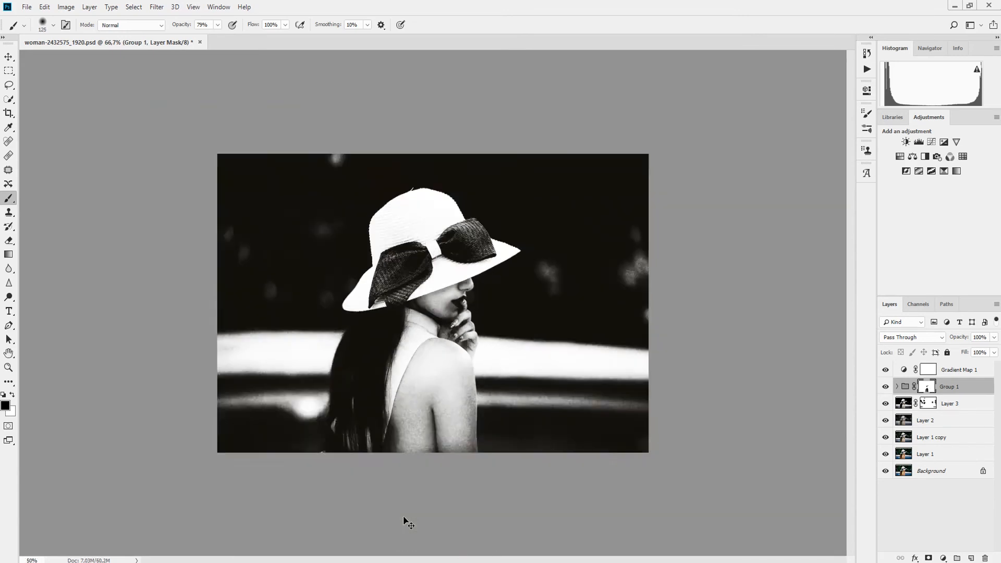
Step: Lower the brush opacity to 30%, keep black as the foreground colour and check the masked grain across the whole photo
{"action": "key", "text": "x"}
{"action": "key", "text": "3"}
{"action": "key", "text": "x"}
{"action": "key", "text": "ctrl+minus"}
{"action": "key", "text": "ctrl+minus"}
{"action": "key", "text": "ctrl+plus"}
{"action": "key", "text": "ctrl+plus"}
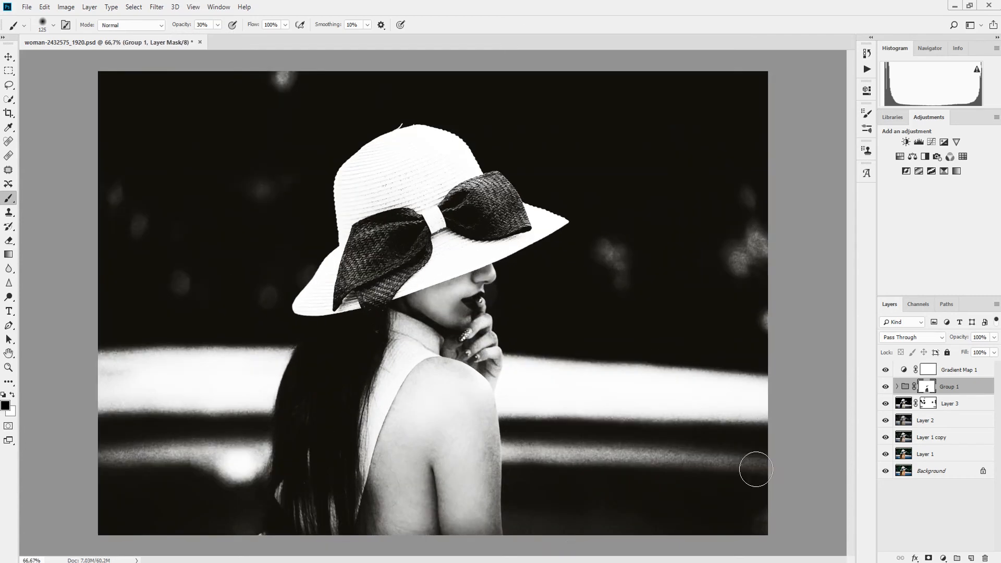
Step: Stamp all visible layers into a new top layer and delete the working layers beneath it, starting from Gradient Map 1
{"action": "left_click", "coordinate": [957, 372]}
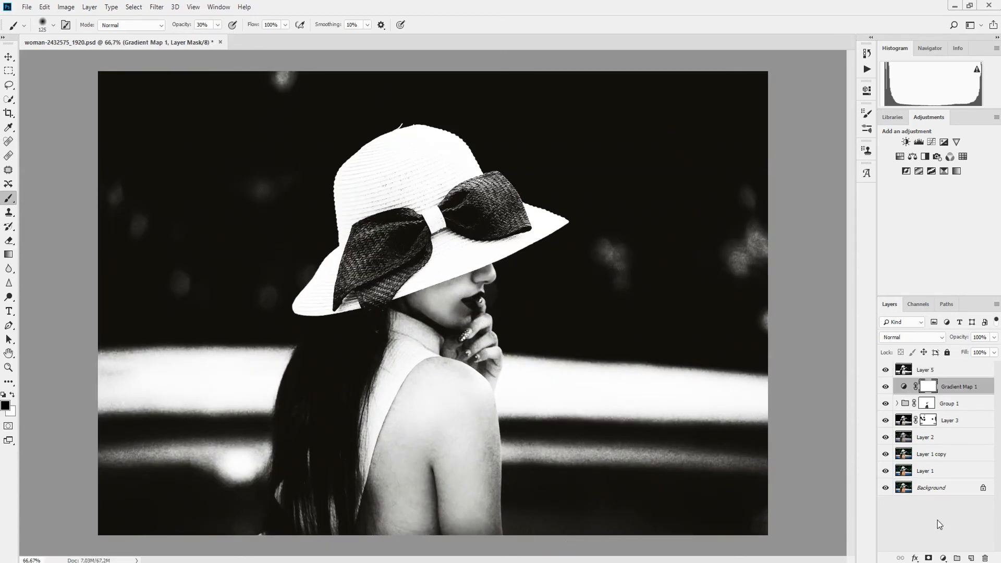
{"action": "key", "text": "Delete"}
{"action": "key", "text": "Delete"}
{"action": "key", "text": "Delete"}
{"action": "key", "text": "Delete"}
{"action": "key", "text": "Delete"}
Step: Toggle the stamped top layer's visibility to compare the finished black-and-white photo with the original
{"action": "left_click", "coordinate": [885, 369]}
{"action": "left_click", "coordinate": [886, 370]}
{"action": "left_click", "coordinate": [886, 369]}
{"action": "left_click", "coordinate": [886, 370]}
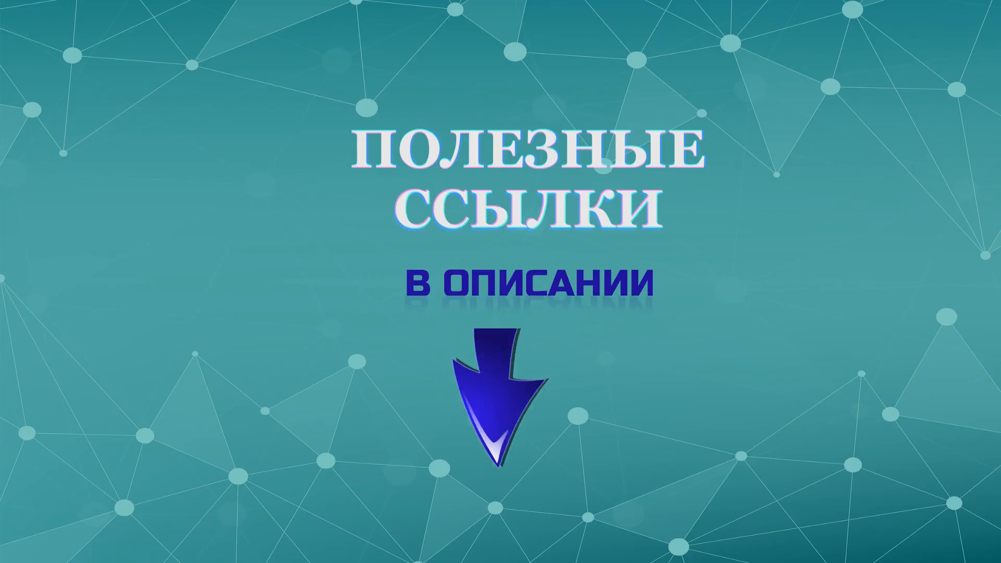